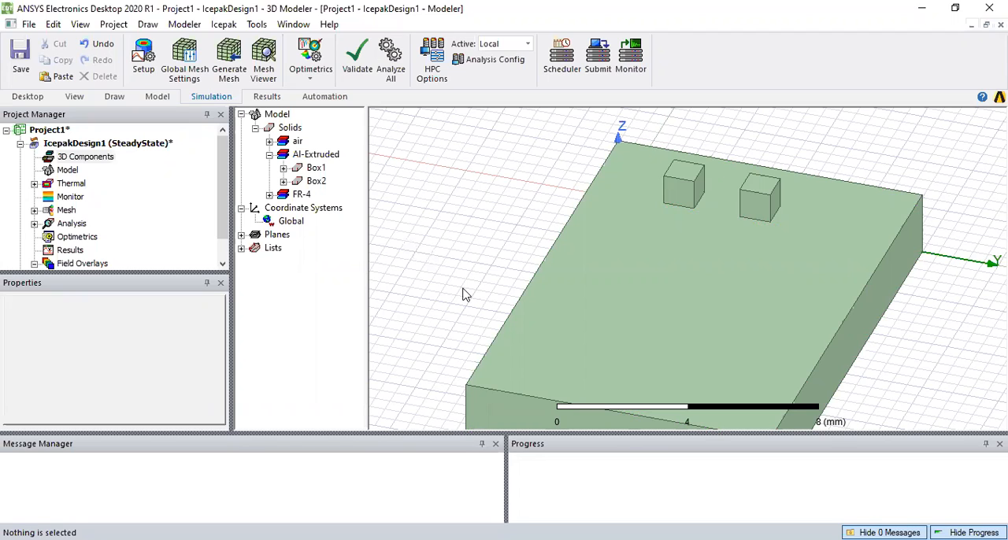
Copy the two small Al-Extruded boxes on the board and paste duplicates of them in place
{"action": "left_click", "coordinate": [681, 188]}
{"action": "left_click", "coordinate": [752, 198], "text": "ctrl"}
{"action": "right_click", "coordinate": [434, 173]}
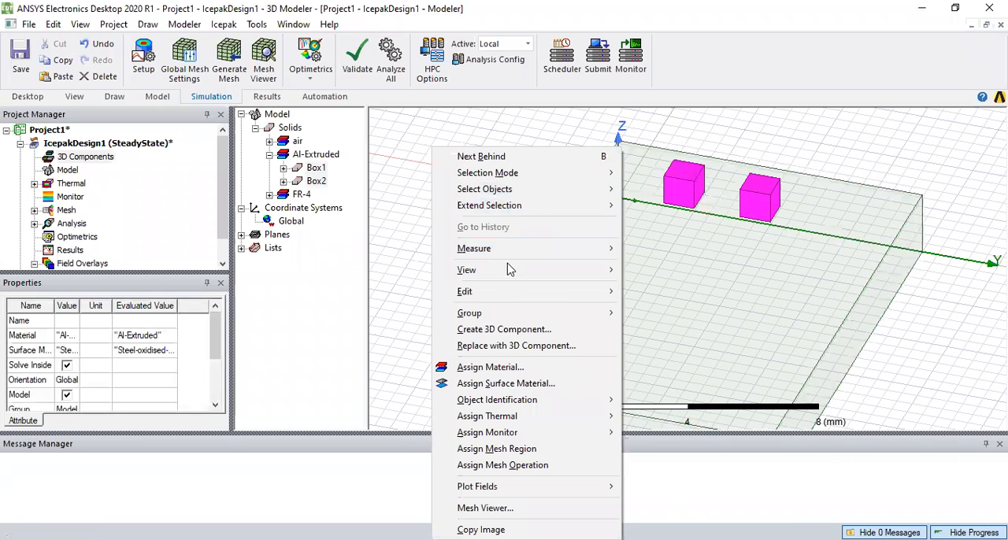
{"action": "mouse_move", "coordinate": [510, 293]}
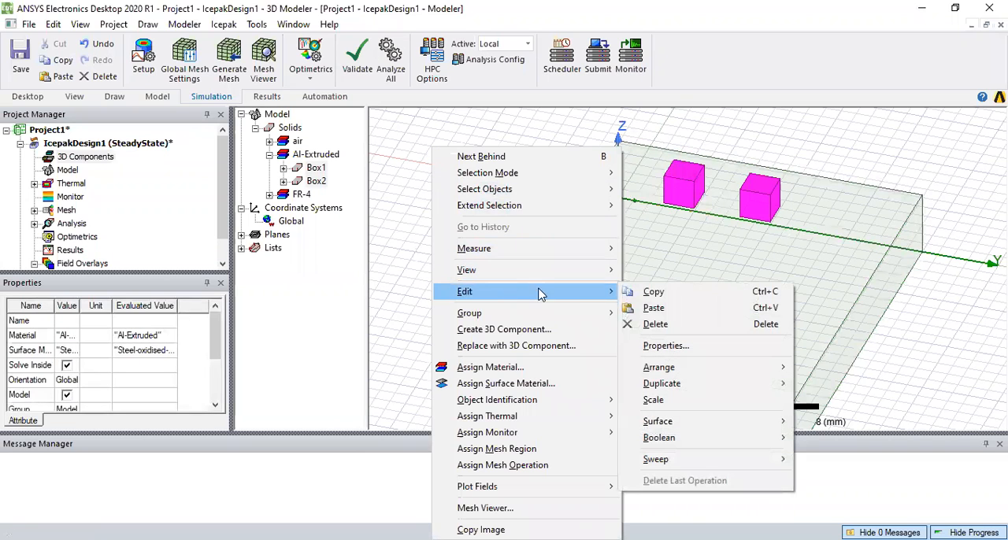
{"action": "left_click", "coordinate": [656, 293]}
{"action": "right_click", "coordinate": [419, 209]}
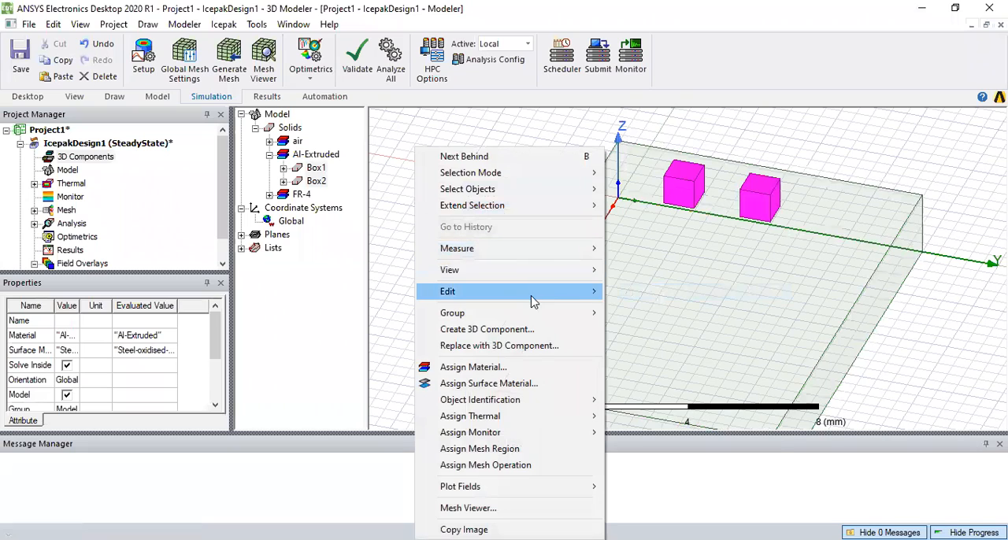
{"action": "mouse_move", "coordinate": [551, 292]}
{"action": "left_click", "coordinate": [639, 308]}
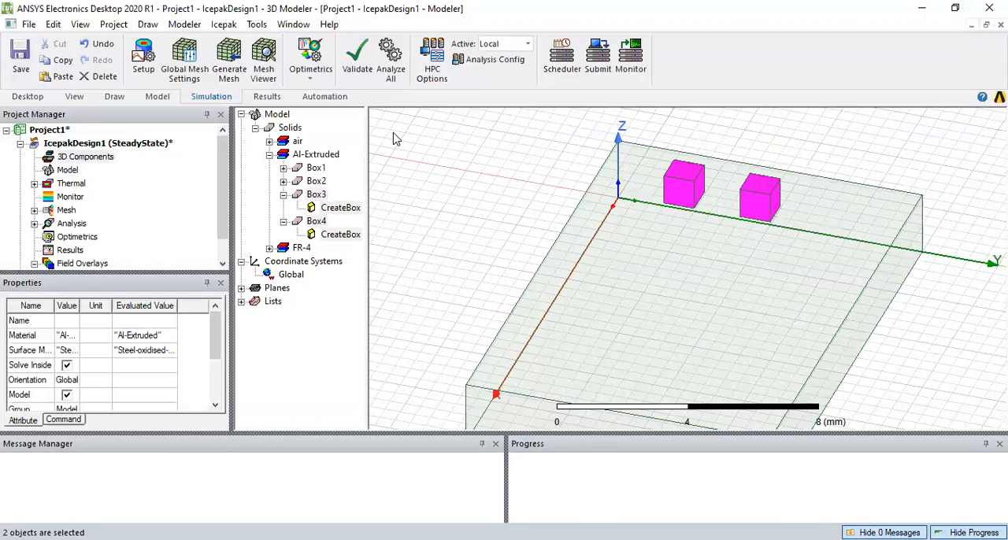
Move the two pasted boxes 6.5 mm along the positive X direction, from reference point 2.5, 3, 3.1 to 9, 3, 3.1 mm
{"action": "right_click", "coordinate": [409, 178]}
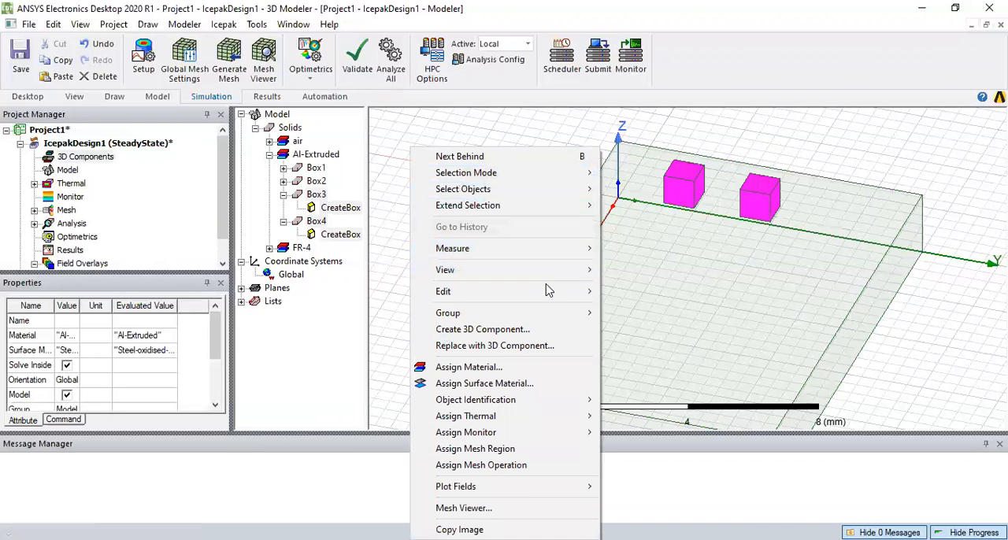
{"action": "mouse_move", "coordinate": [549, 292]}
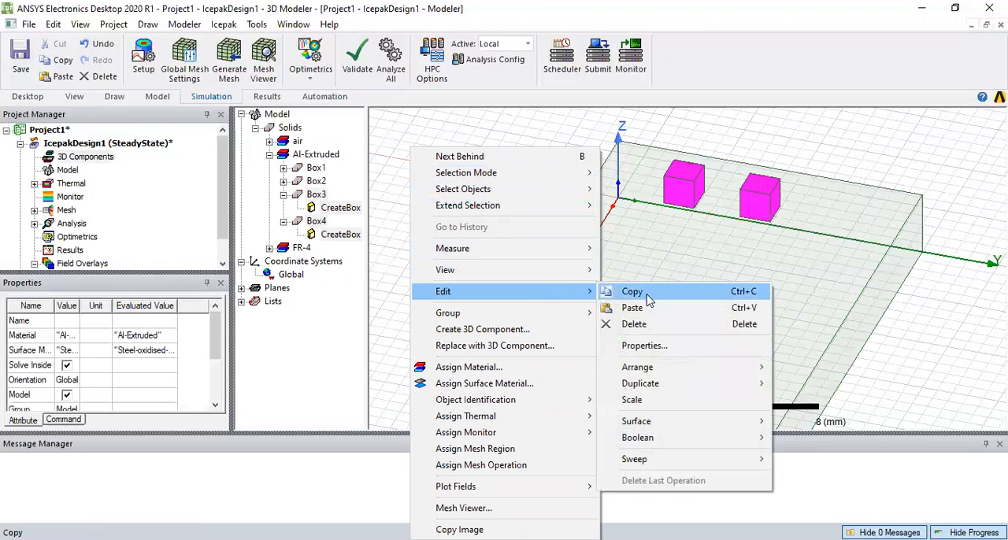
{"action": "mouse_move", "coordinate": [671, 375]}
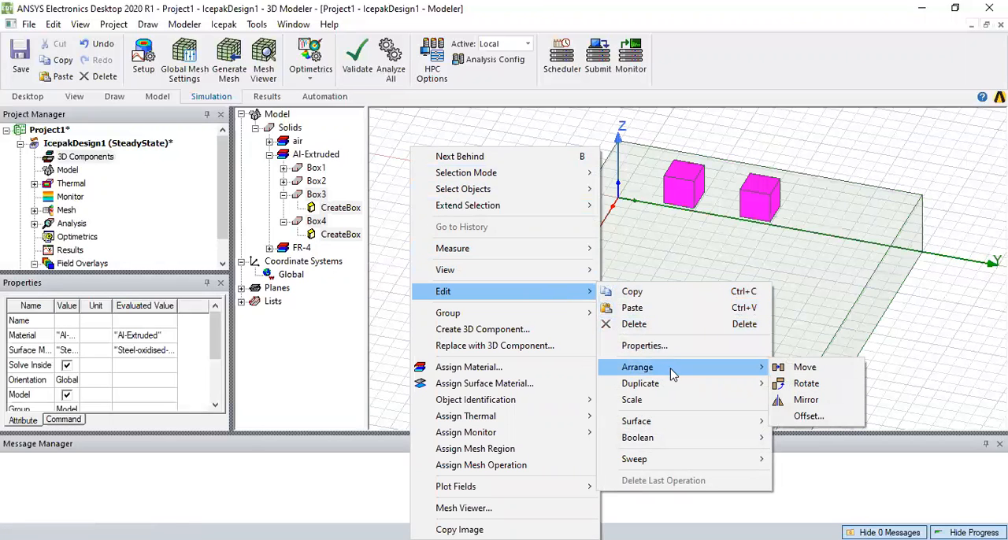
{"action": "left_click", "coordinate": [803, 367]}
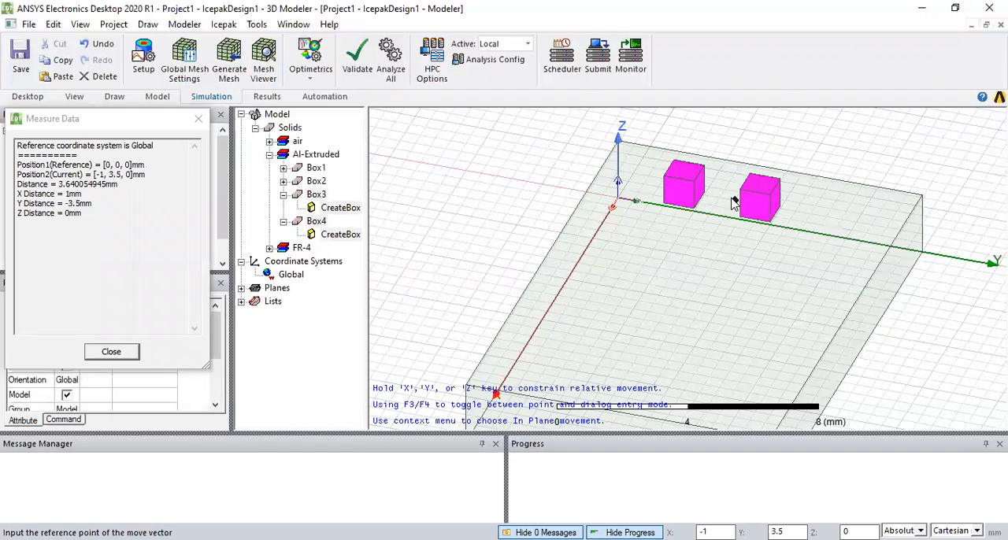
{"action": "scroll", "coordinate": [733, 202], "scroll_direction": "up", "scroll_amount": 5}
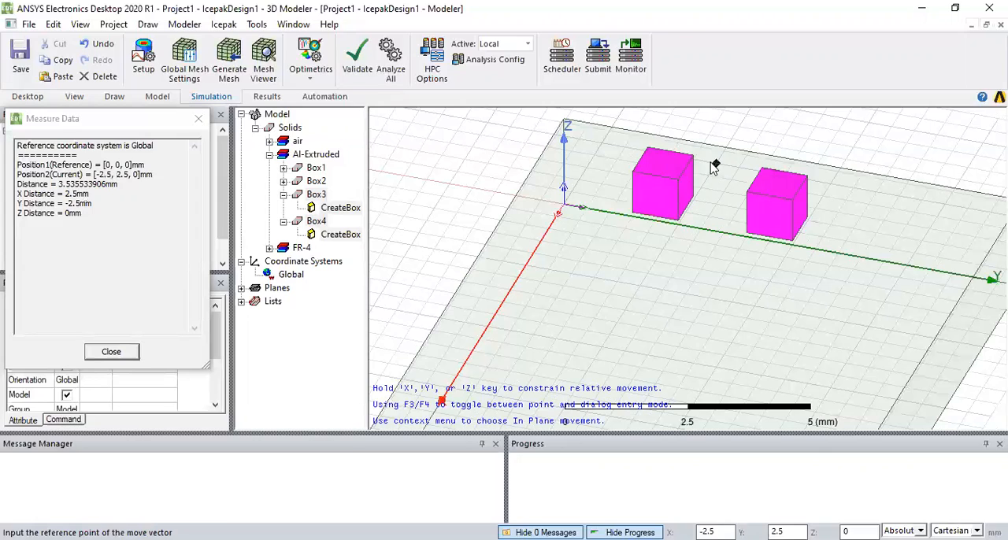
{"action": "left_click", "coordinate": [663, 171]}
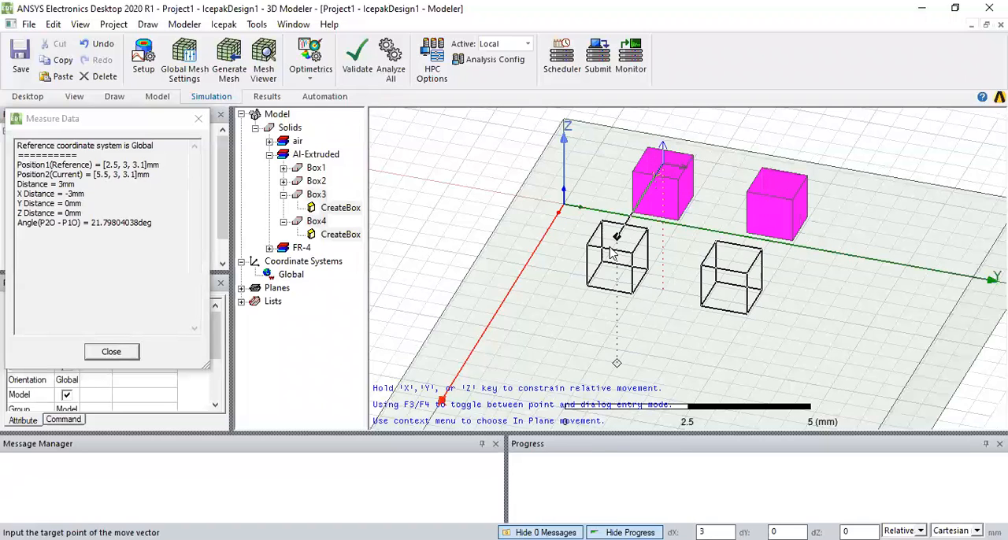
{"action": "left_click", "coordinate": [561, 327]}
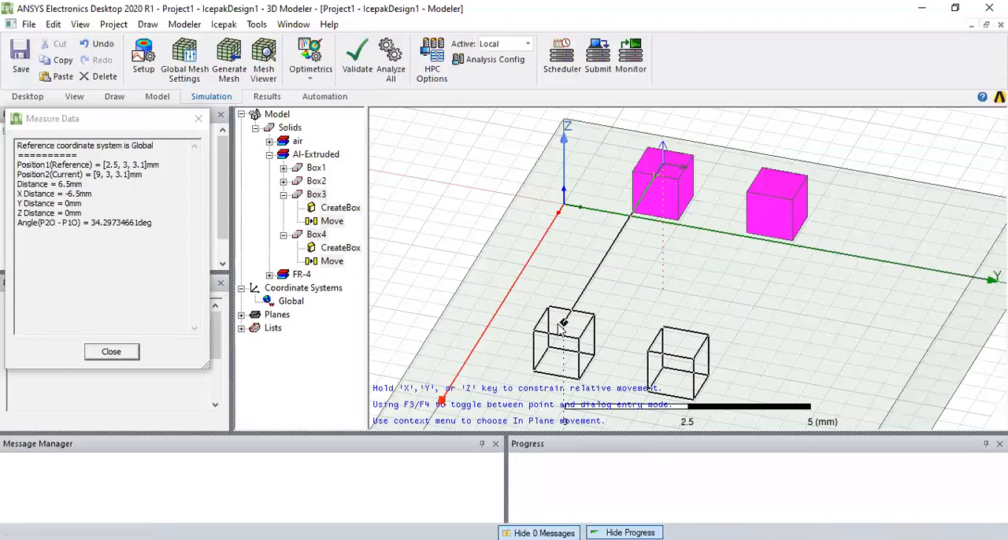
{"action": "left_click", "coordinate": [431, 222]}
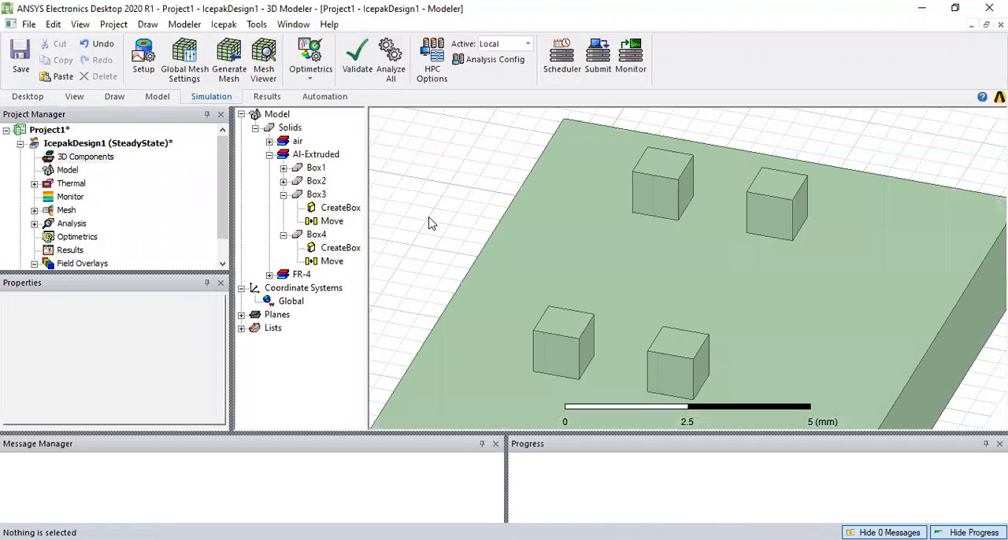
Assign a Block thermal model with a total power of 1.5 W to the two moved boxes
{"action": "scroll", "coordinate": [758, 228], "scroll_direction": "down", "scroll_amount": 2}
{"action": "scroll", "coordinate": [665, 340], "scroll_direction": "down", "scroll_amount": 1}
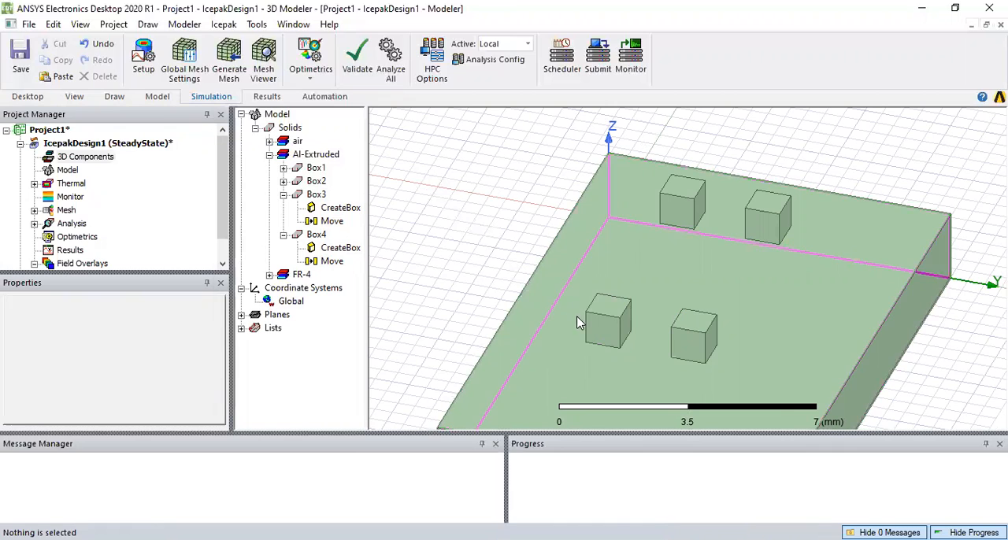
{"action": "left_click", "coordinate": [604, 321]}
{"action": "left_click", "coordinate": [687, 329], "text": "ctrl"}
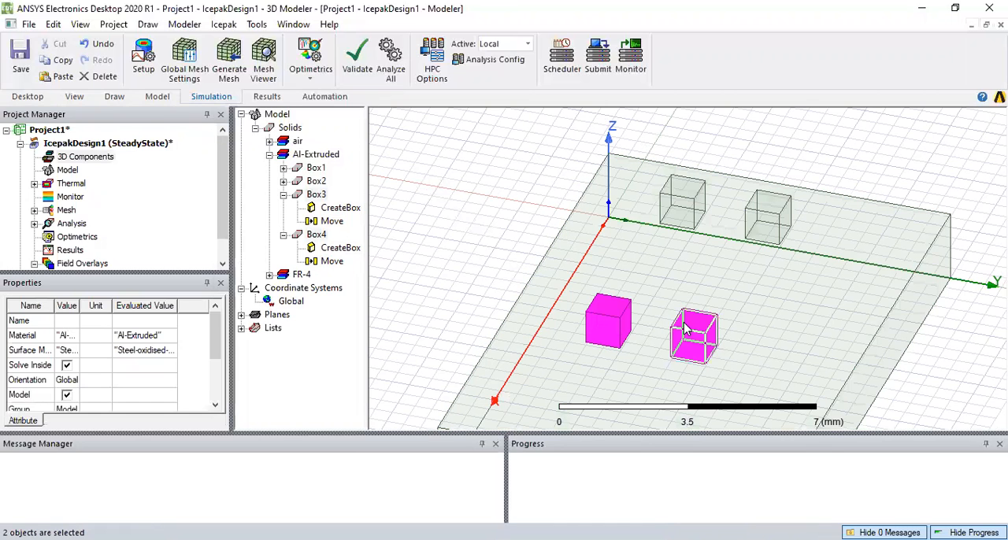
{"action": "right_click", "coordinate": [480, 171]}
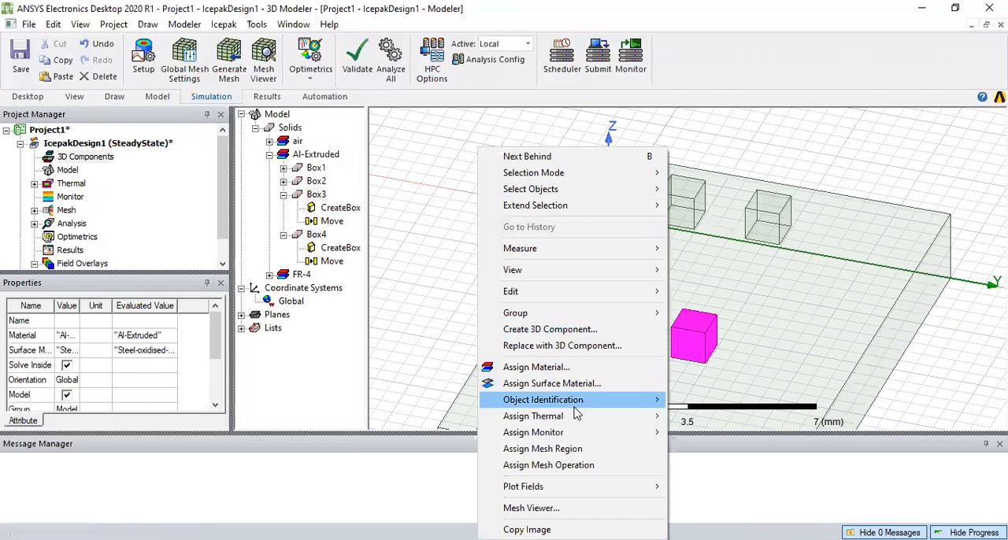
{"action": "mouse_move", "coordinate": [610, 418]}
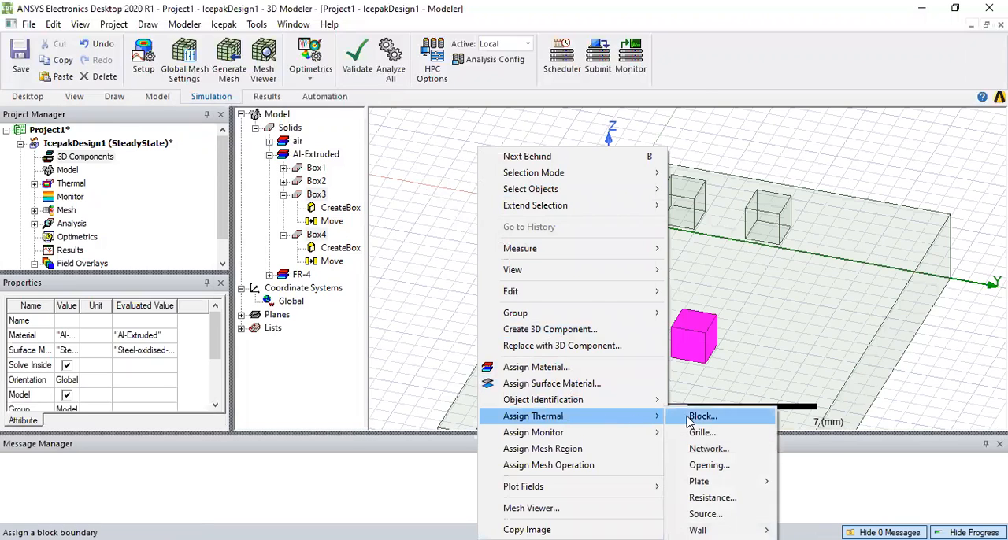
{"action": "left_click", "coordinate": [691, 419]}
{"action": "left_click_drag", "start_coordinate": [465, 182], "coordinate": [378, 183]}
{"action": "type", "text": "1.5"}
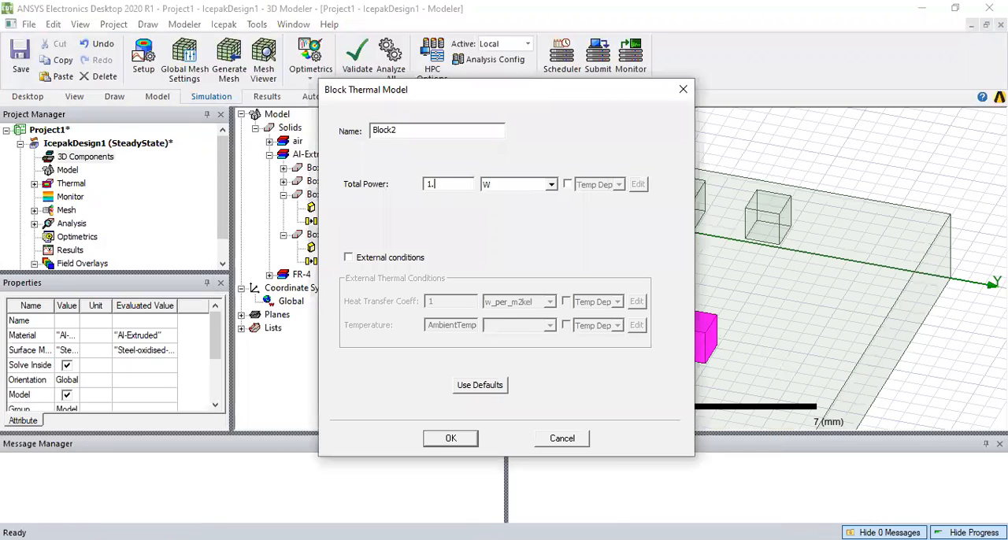
{"action": "left_click", "coordinate": [450, 438]}
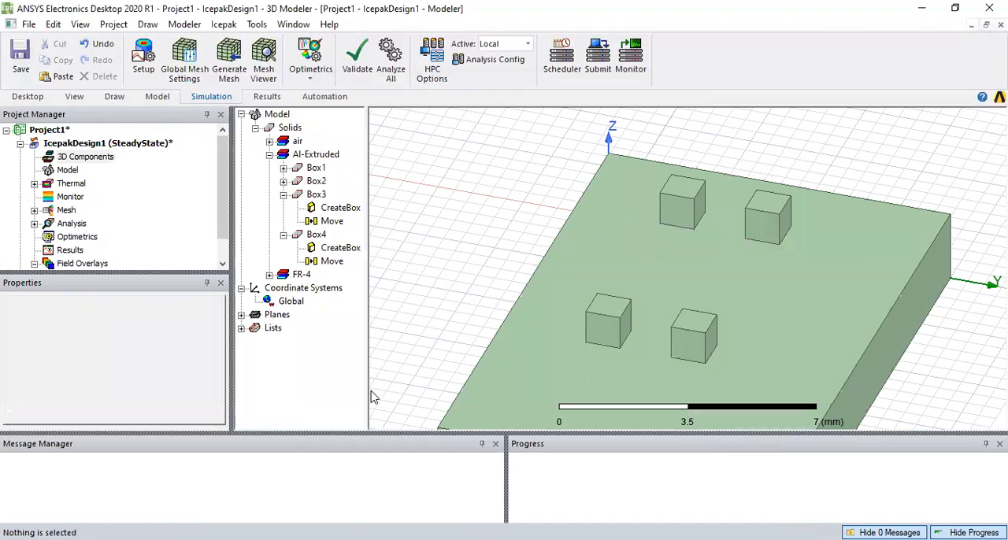
Collapse the Box4, Box3 and Al-Extruded entries in the model tree
{"action": "left_click", "coordinate": [283, 235]}
{"action": "left_click", "coordinate": [284, 194]}
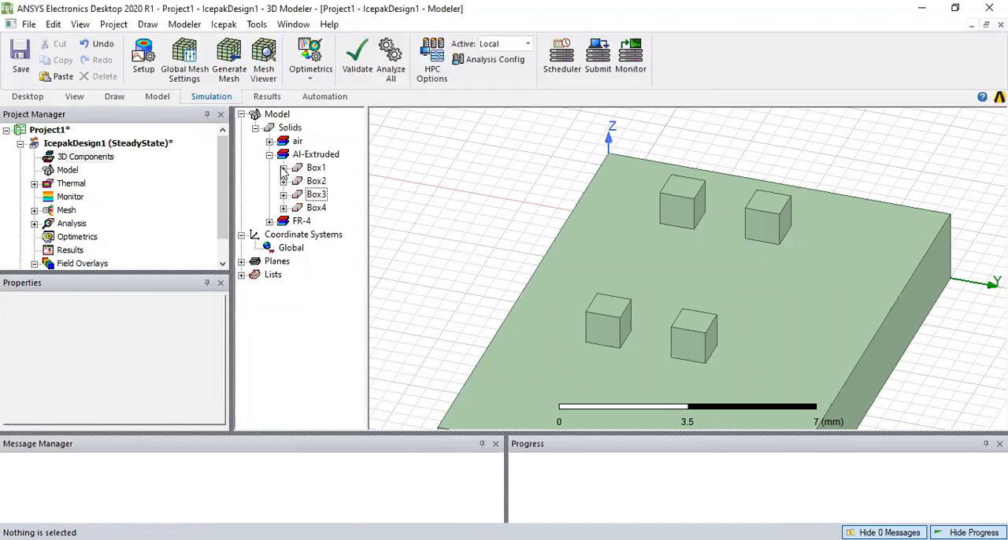
{"action": "left_click", "coordinate": [269, 154]}
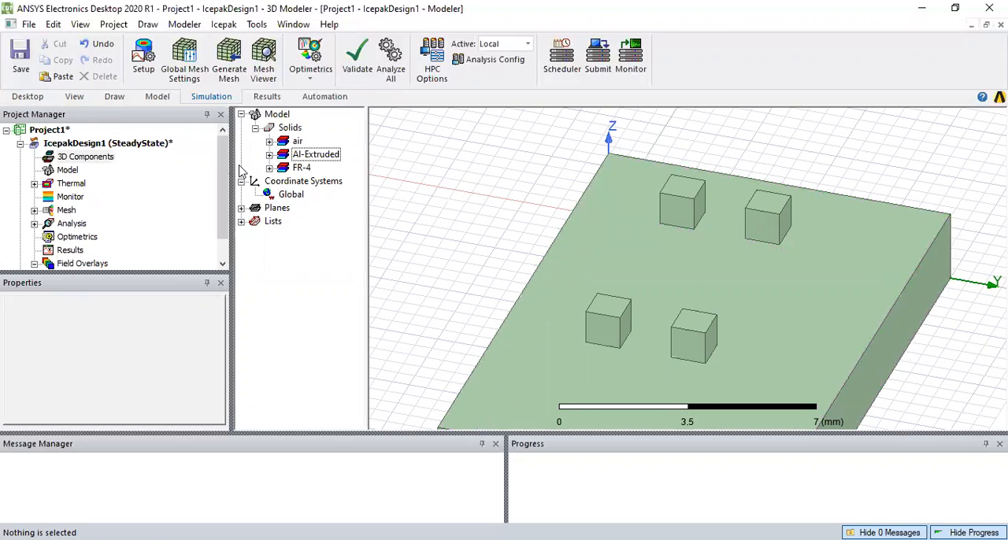
Create a relative coordinate system by offsetting the origin to 3.5, 2.5, 0 mm between the boxes
{"action": "left_click", "coordinate": [117, 97]}
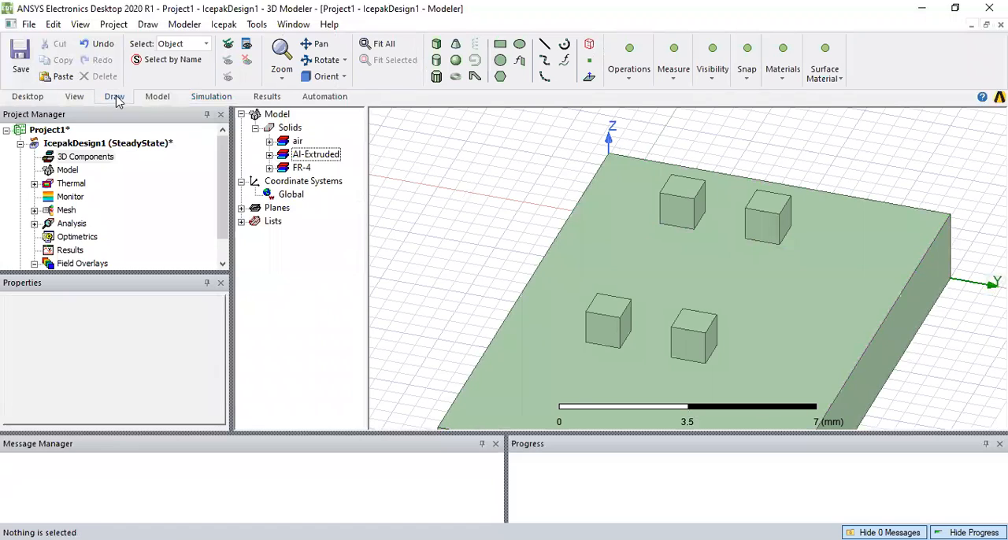
{"action": "left_click", "coordinate": [636, 69]}
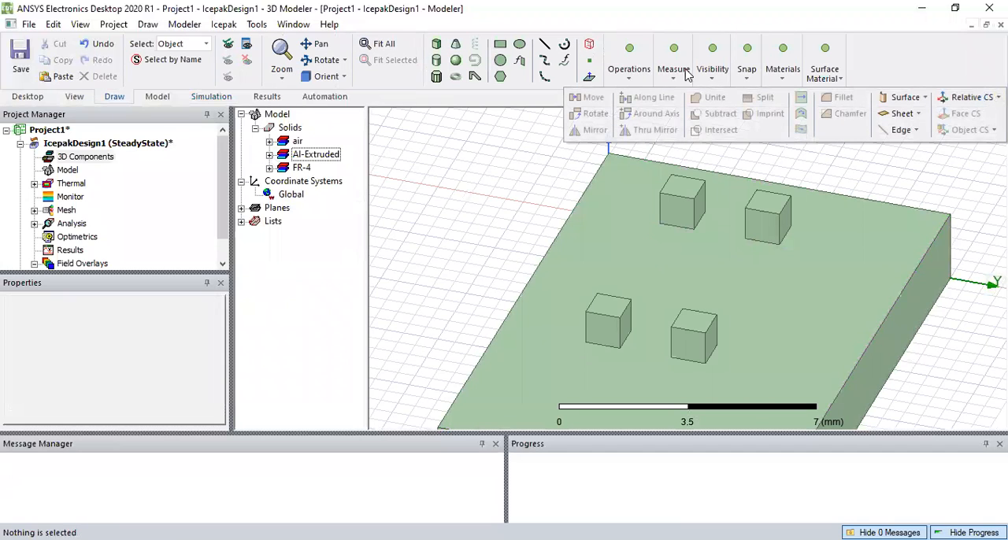
{"action": "left_click", "coordinate": [962, 99]}
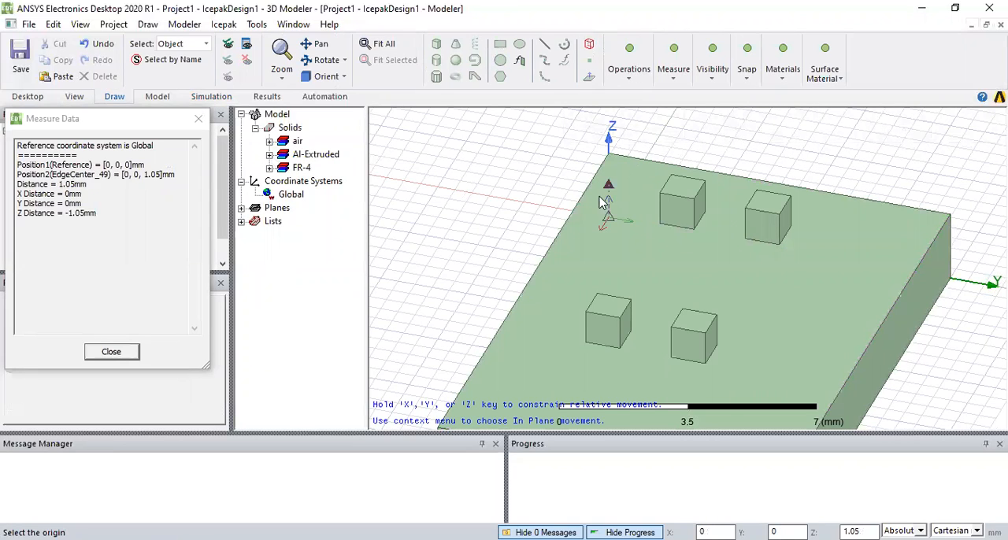
{"action": "left_click", "coordinate": [651, 305]}
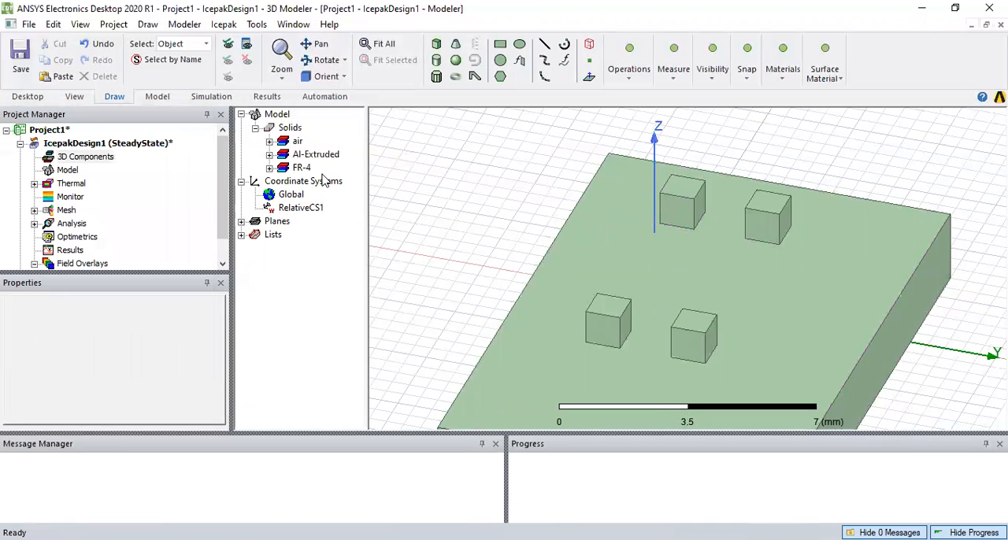
Set the origin of RelativeCS1 to 7.5, 5, 3.1 mm and clear the selection
{"action": "left_click", "coordinate": [298, 208]}
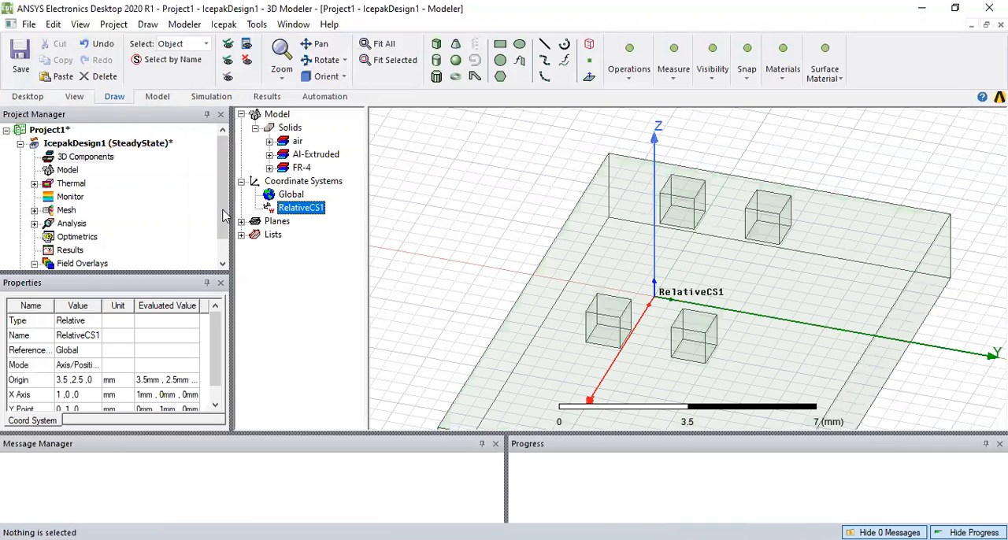
{"action": "left_click", "coordinate": [71, 379]}
{"action": "key", "text": "BackSpace"}
{"action": "key", "text": "BackSpace"}
{"action": "key", "text": "BackSpace"}
{"action": "key", "text": "BackSpace"}
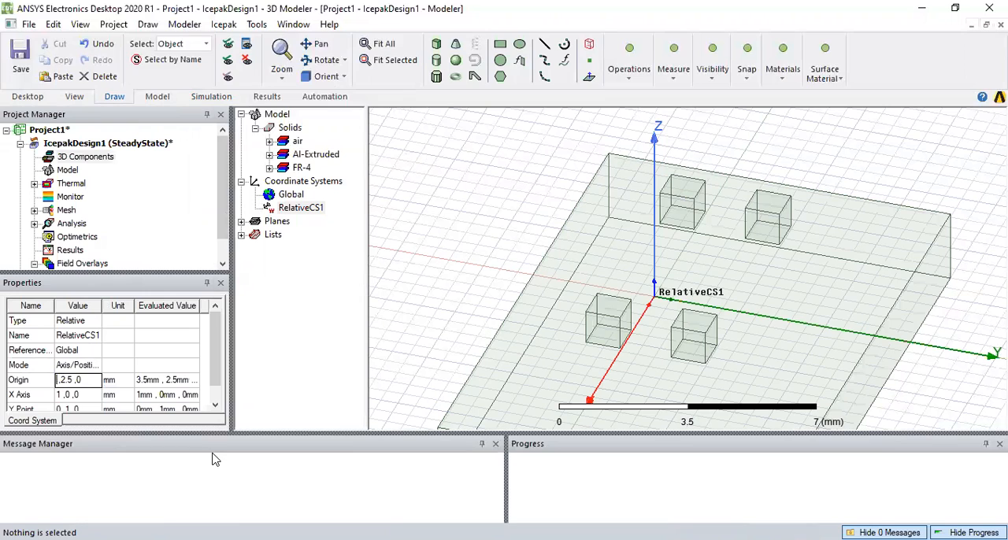
{"action": "type", "text": "7.5"}
{"action": "key", "text": "BackSpace"}
{"action": "key", "text": "BackSpace"}
{"action": "key", "text": "Tab"}
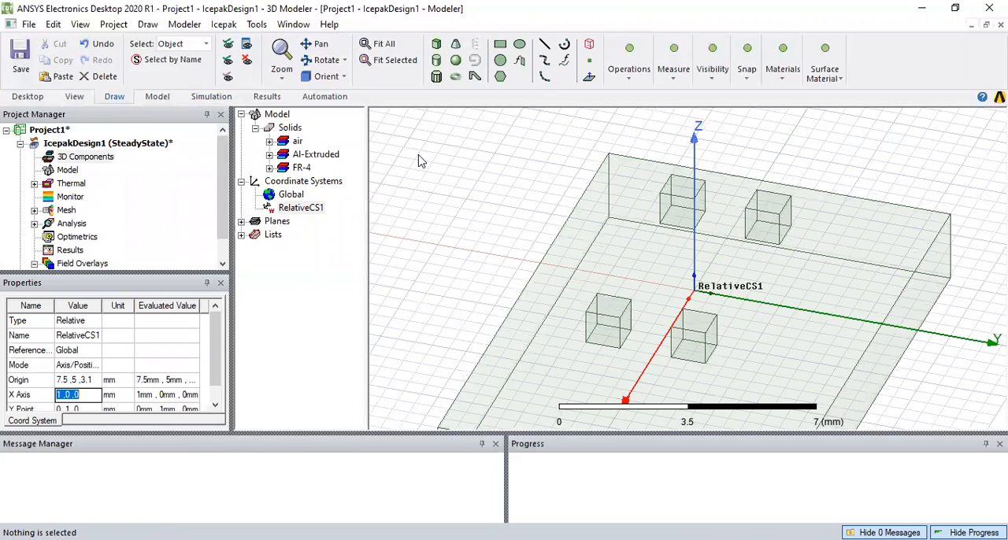
{"action": "scroll", "coordinate": [675, 342], "scroll_direction": "down", "scroll_amount": 2}
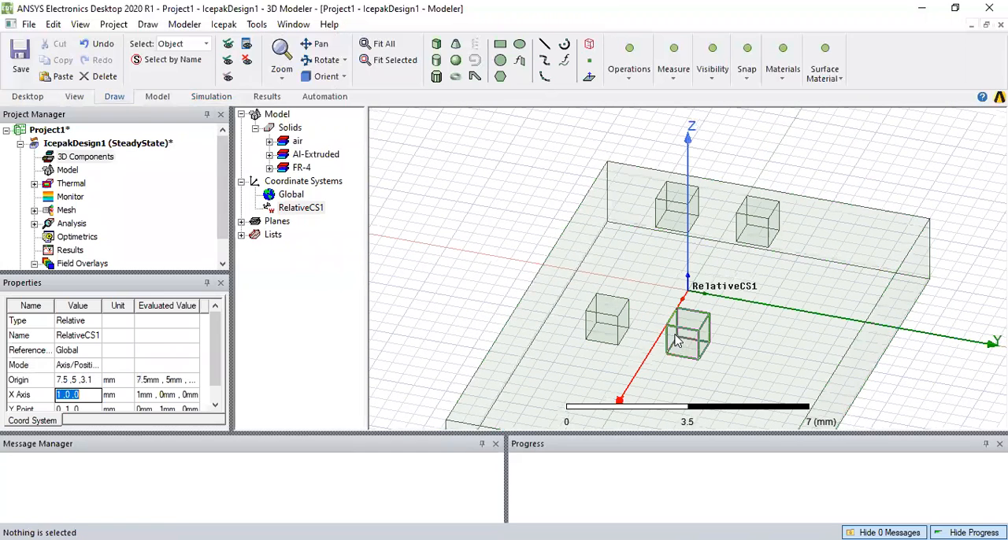
{"action": "scroll", "coordinate": [810, 401], "scroll_direction": "up", "scroll_amount": 2}
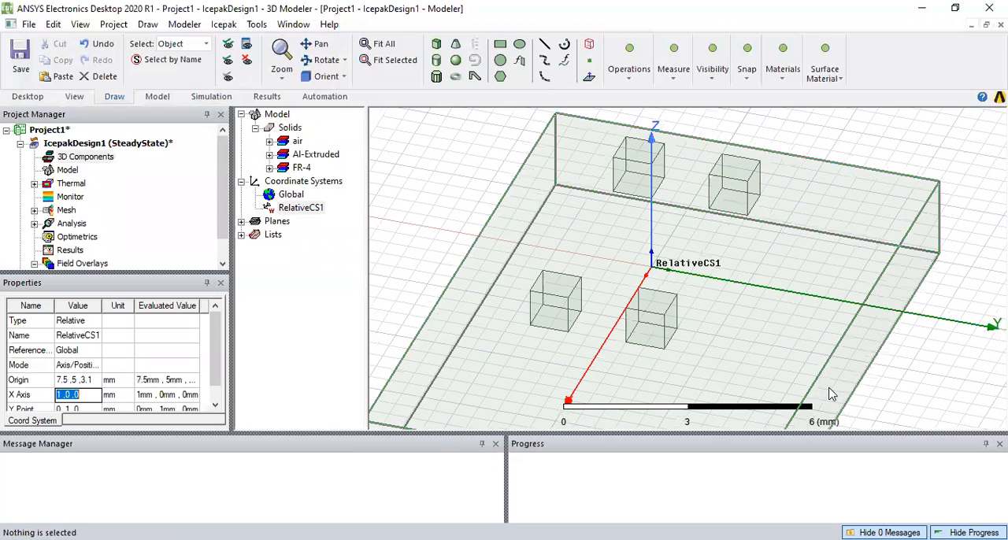
{"action": "left_click", "coordinate": [427, 181]}
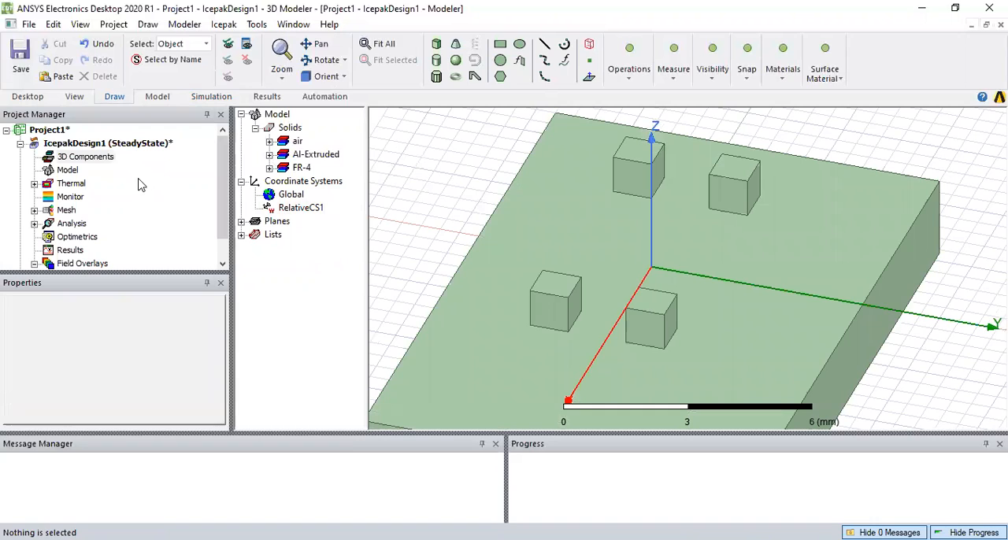
Start a new heatsink 3D component with company Devon and model number King1, and proceed to its geometry settings
{"action": "right_click", "coordinate": [89, 162]}
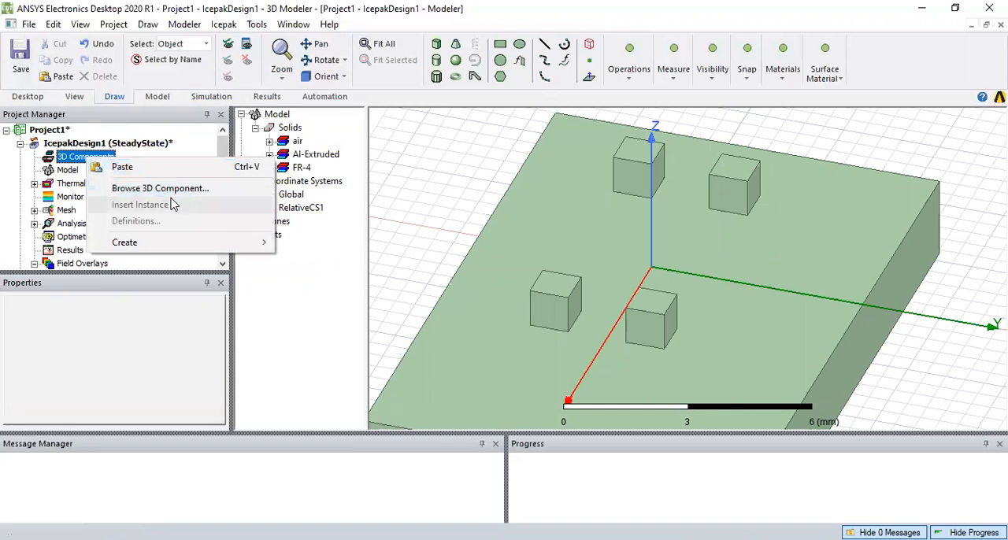
{"action": "mouse_move", "coordinate": [176, 242]}
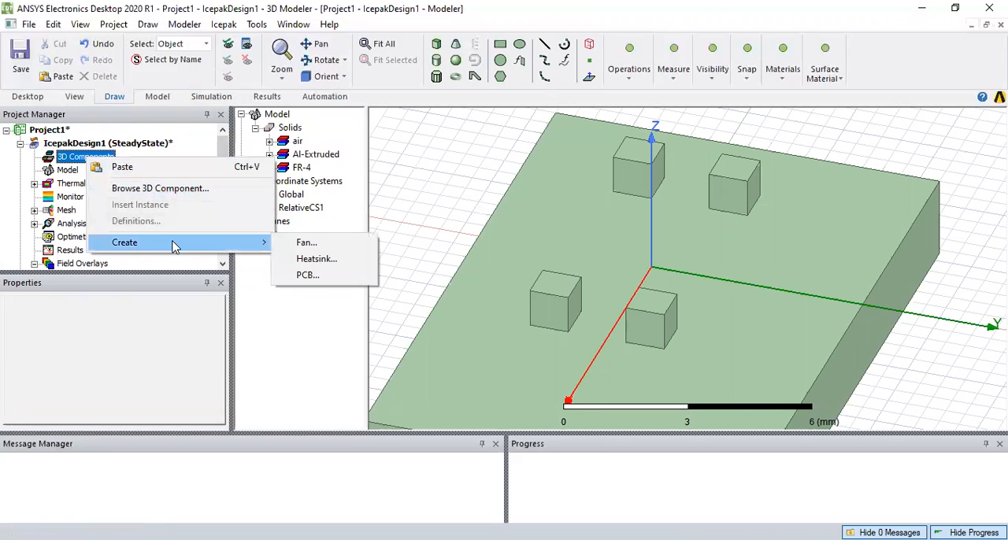
{"action": "left_click", "coordinate": [311, 262]}
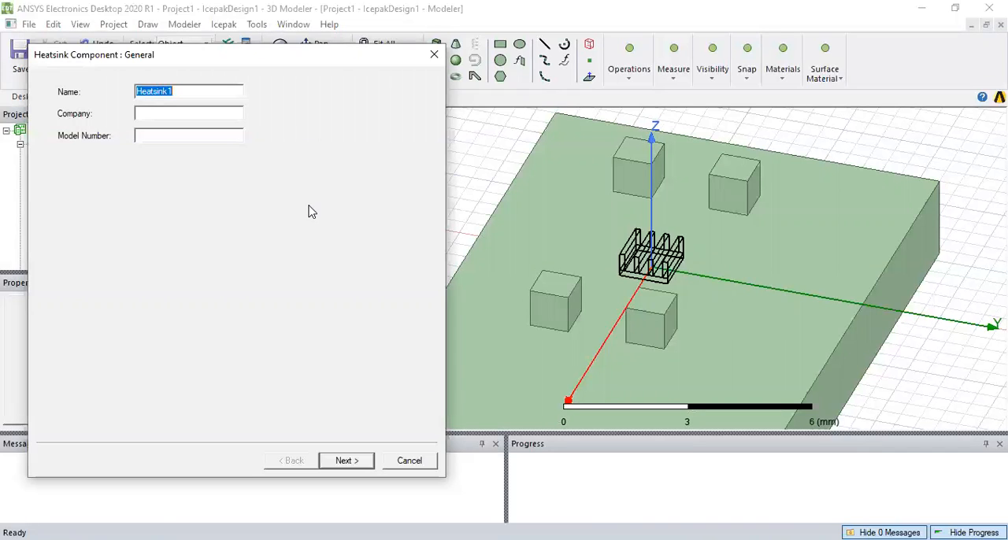
{"action": "left_click", "coordinate": [189, 109]}
{"action": "type", "text": "Devon"}
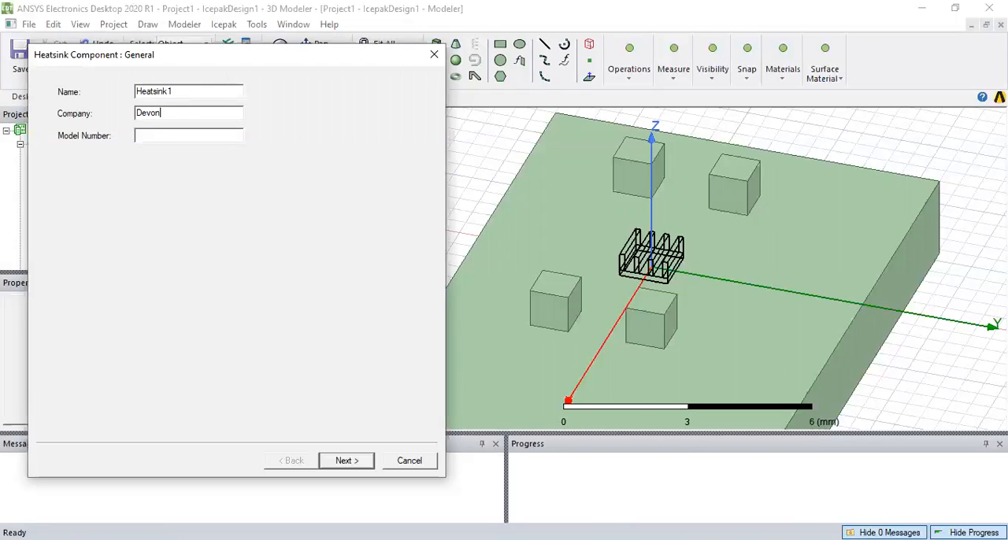
{"action": "left_click", "coordinate": [171, 135]}
{"action": "type", "text": "King1"}
{"action": "left_click", "coordinate": [361, 468]}
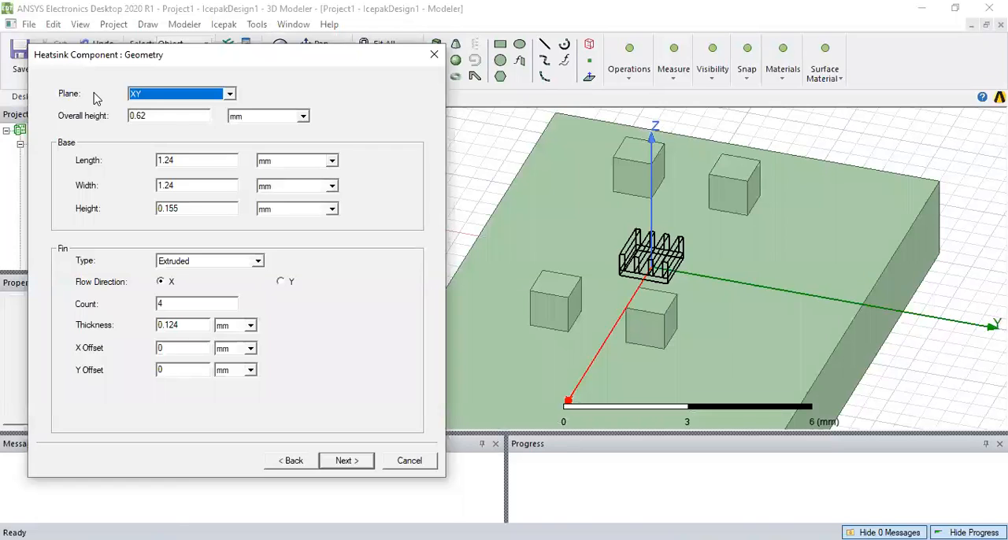
Try the YZ and ZX planes for the heatsink, and return its orientation to the XY plane
{"action": "left_click", "coordinate": [230, 94]}
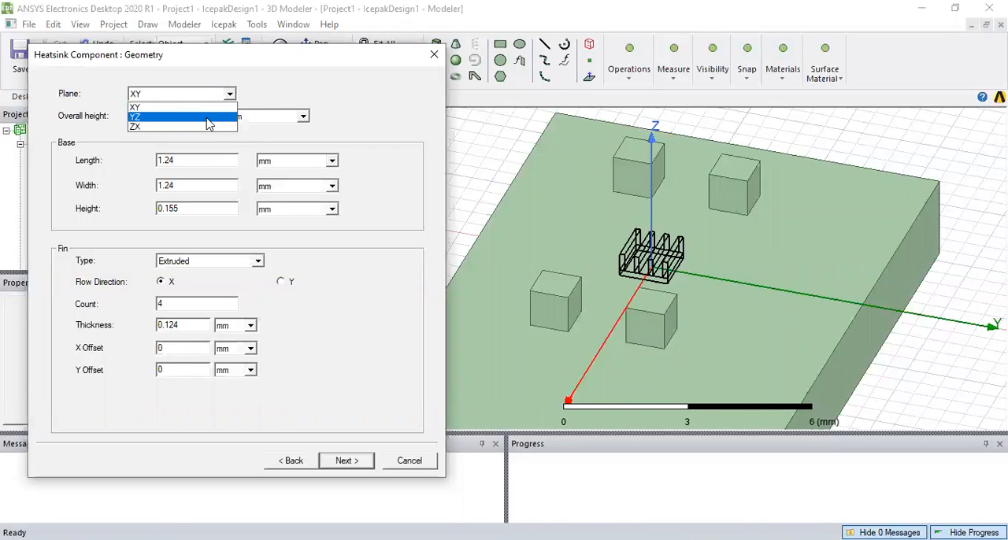
{"action": "left_click", "coordinate": [209, 118]}
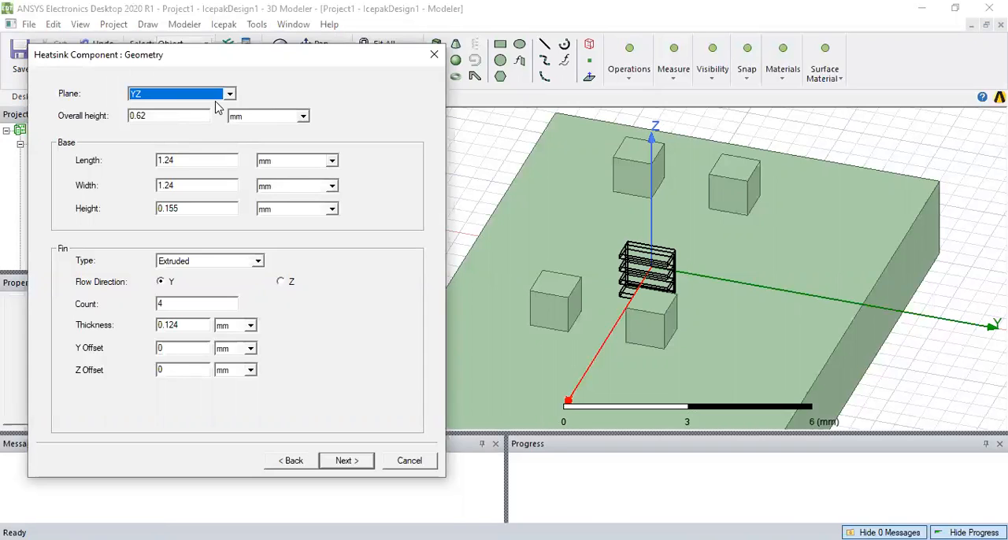
{"action": "left_click", "coordinate": [227, 93]}
{"action": "left_click", "coordinate": [210, 127]}
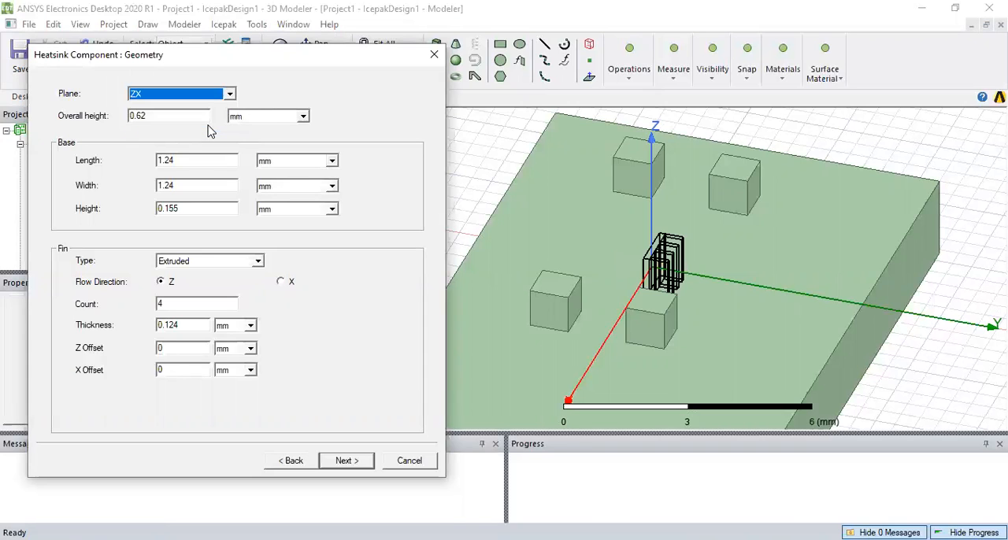
{"action": "left_click", "coordinate": [229, 94]}
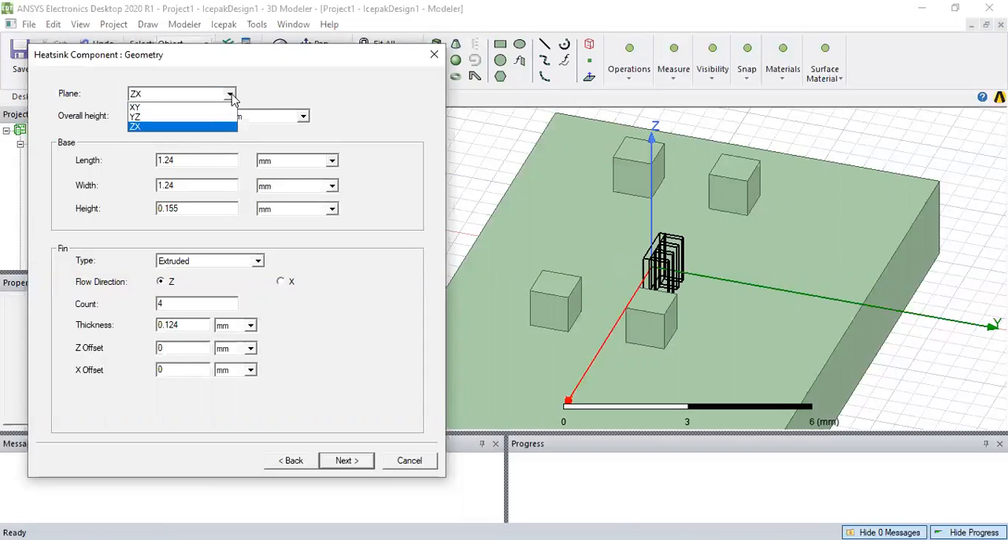
{"action": "left_click", "coordinate": [219, 109]}
Set the heatsink's overall height to 9.02 mm and its base length to 15 mm
{"action": "left_click_drag", "start_coordinate": [181, 116], "coordinate": [122, 128]}
{"action": "key", "text": "BackSpace"}
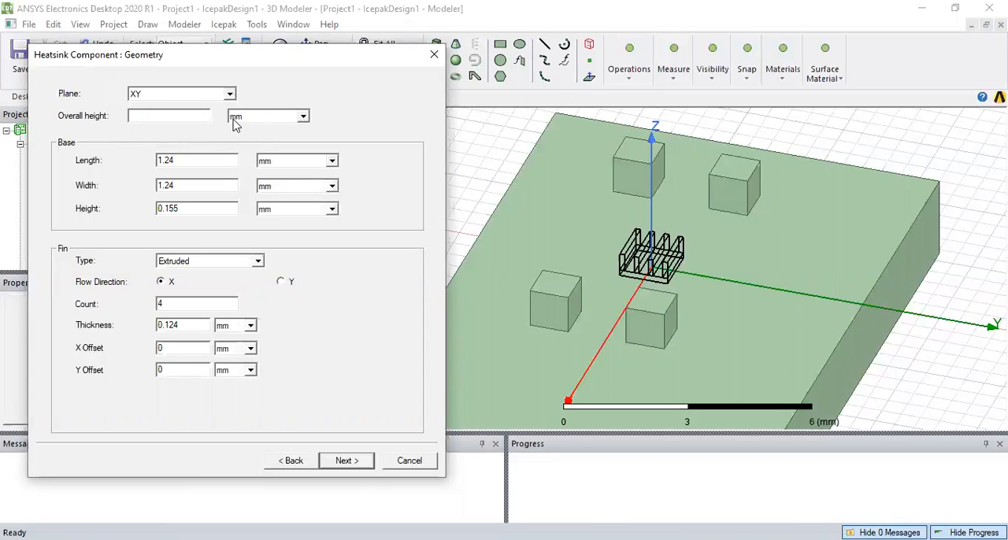
{"action": "type", "text": "9.02"}
{"action": "left_click", "coordinate": [188, 158]}
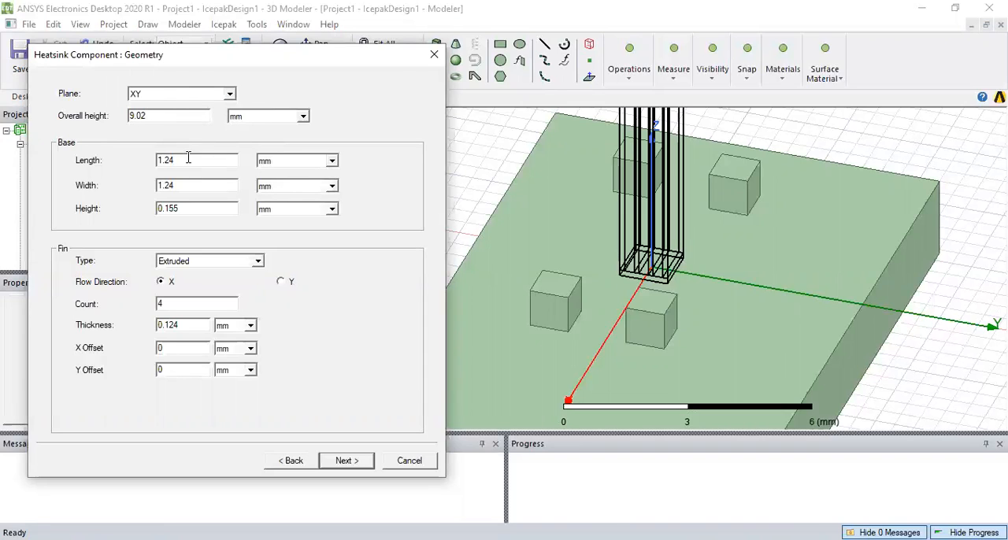
{"action": "left_click", "coordinate": [183, 184]}
{"action": "key", "text": "BackSpace"}
{"action": "key", "text": "BackSpace"}
{"action": "key", "text": "BackSpace"}
{"action": "key", "text": "BackSpace"}
{"action": "type", "text": "15"}
Set the heatsink's base width to 10 mm
{"action": "left_click", "coordinate": [177, 188]}
{"action": "left_click_drag", "start_coordinate": [177, 186], "coordinate": [144, 192]}
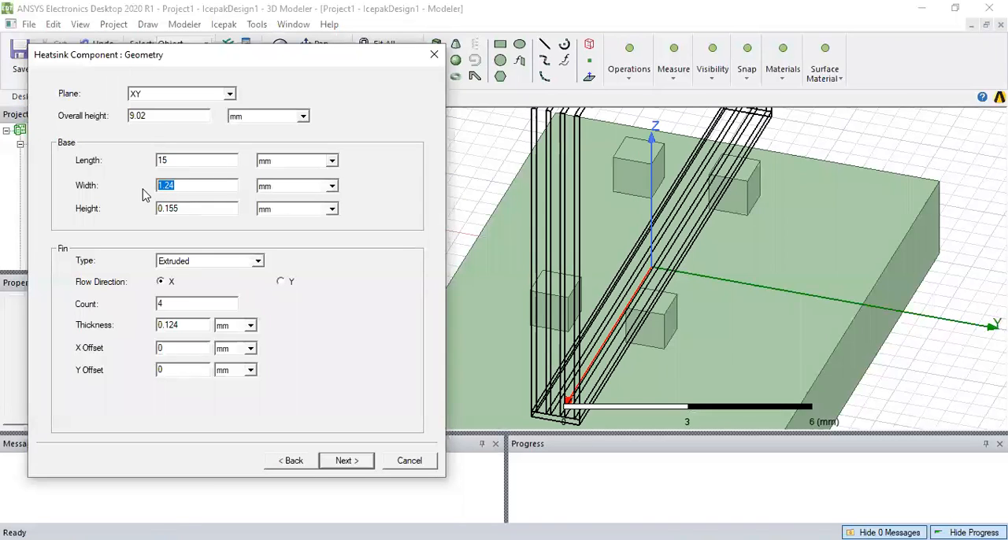
{"action": "key", "text": "BackSpace"}
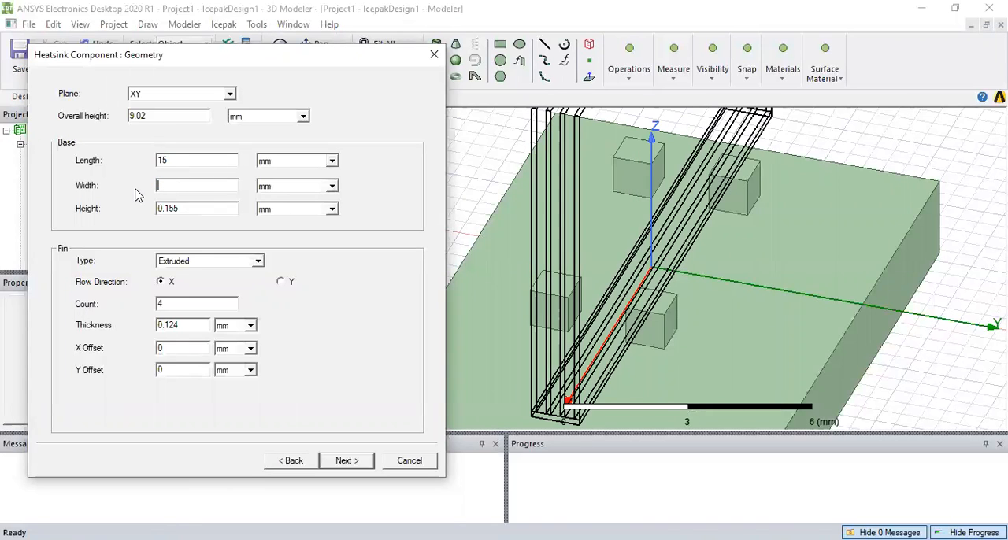
{"action": "type", "text": "100"}
{"action": "key", "text": "BackSpace"}
Set the heatsink's base height to 5 mm
{"action": "left_click", "coordinate": [192, 207]}
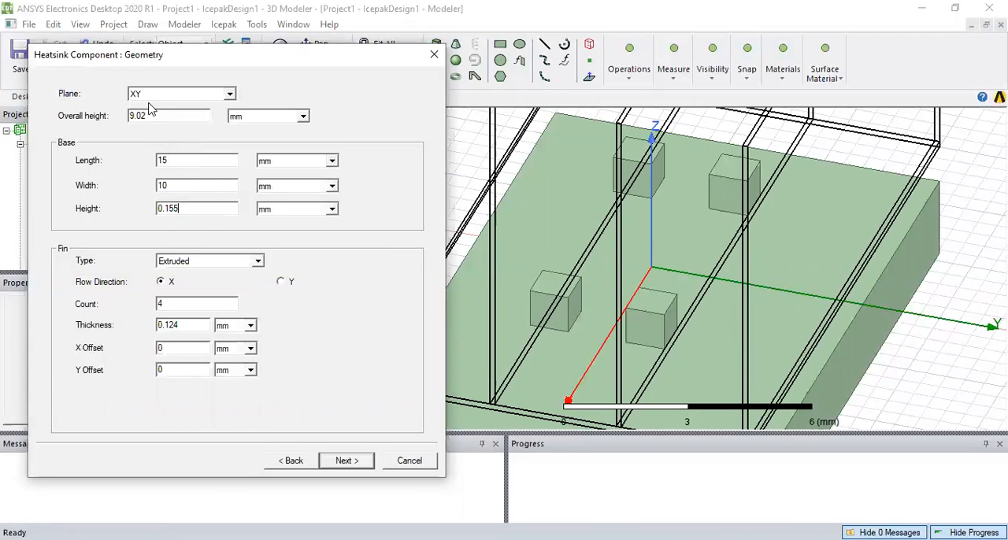
{"action": "left_click_drag", "start_coordinate": [198, 207], "coordinate": [133, 216]}
{"action": "key", "text": "BackSpace"}
{"action": "type", "text": "5"}
{"action": "left_click", "coordinate": [185, 191]}
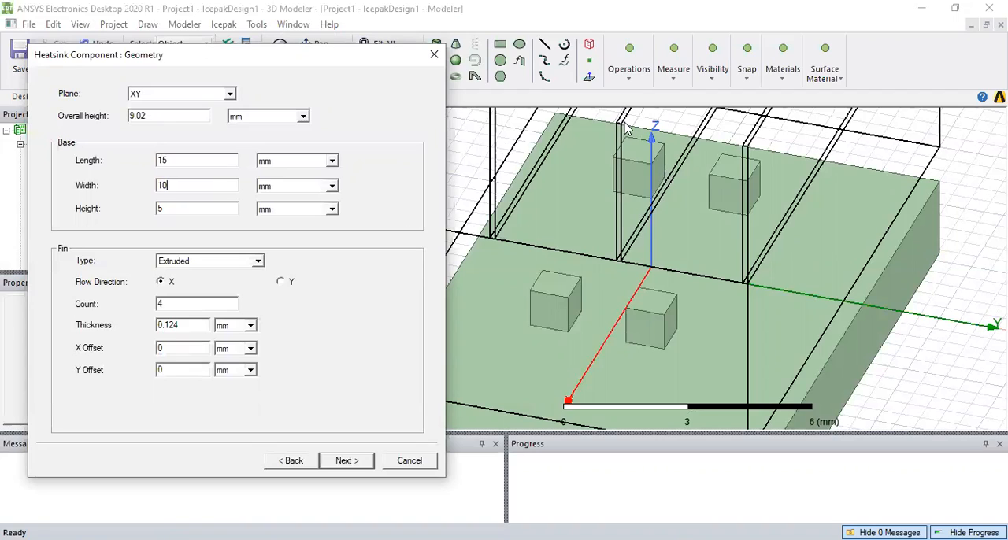
Set the heatsink's base height to 2.5 mm
{"action": "left_click", "coordinate": [180, 209]}
{"action": "key", "text": "BackSpace"}
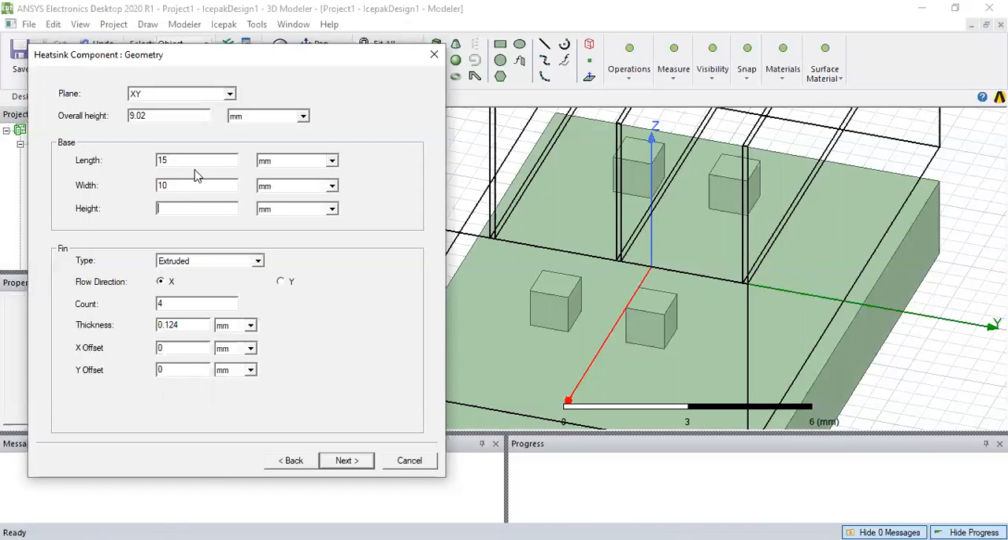
{"action": "type", "text": "2.5"}
Try the CrossCutExtrusion and Cylindrical Pin fin types, and return the fin type to Extruded
{"action": "left_click", "coordinate": [195, 303]}
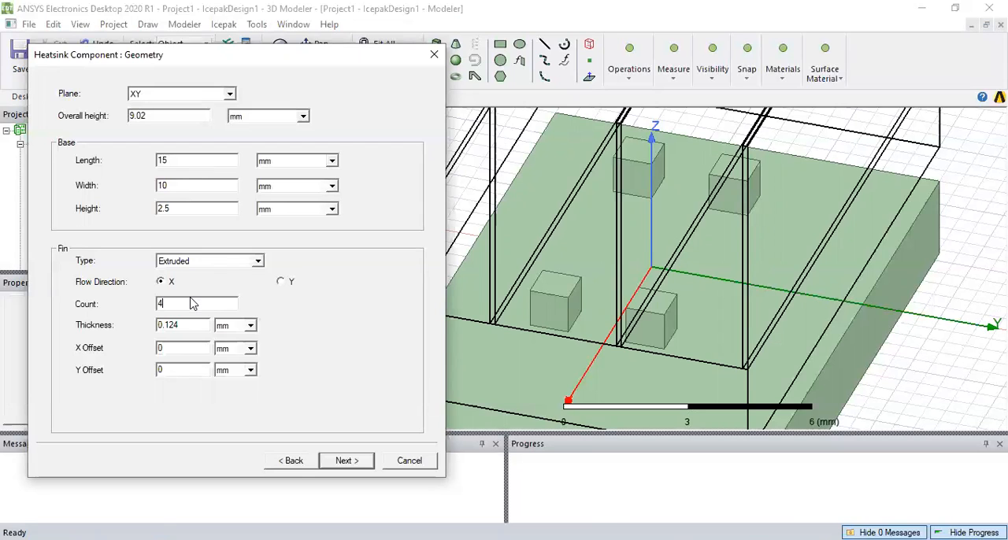
{"action": "left_click", "coordinate": [259, 261]}
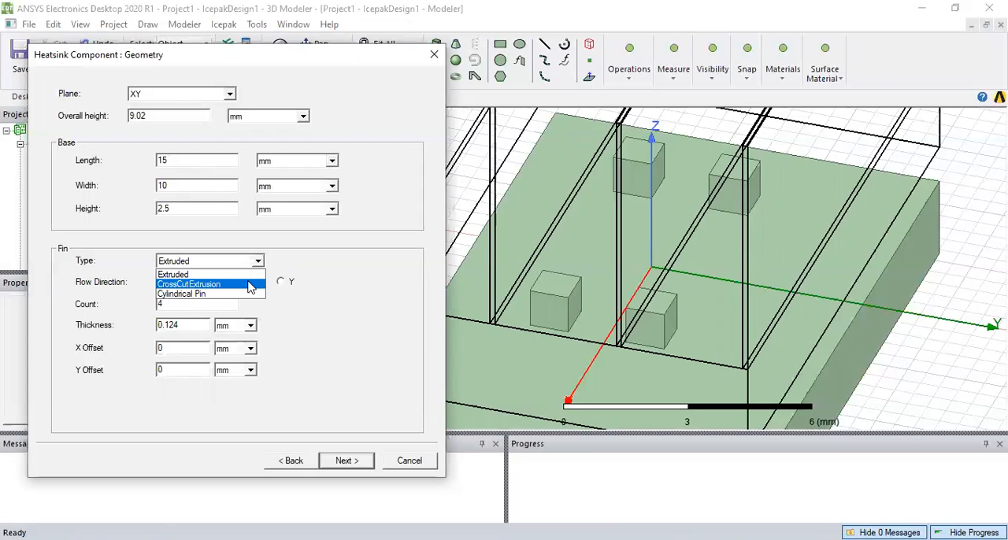
{"action": "left_click", "coordinate": [251, 285]}
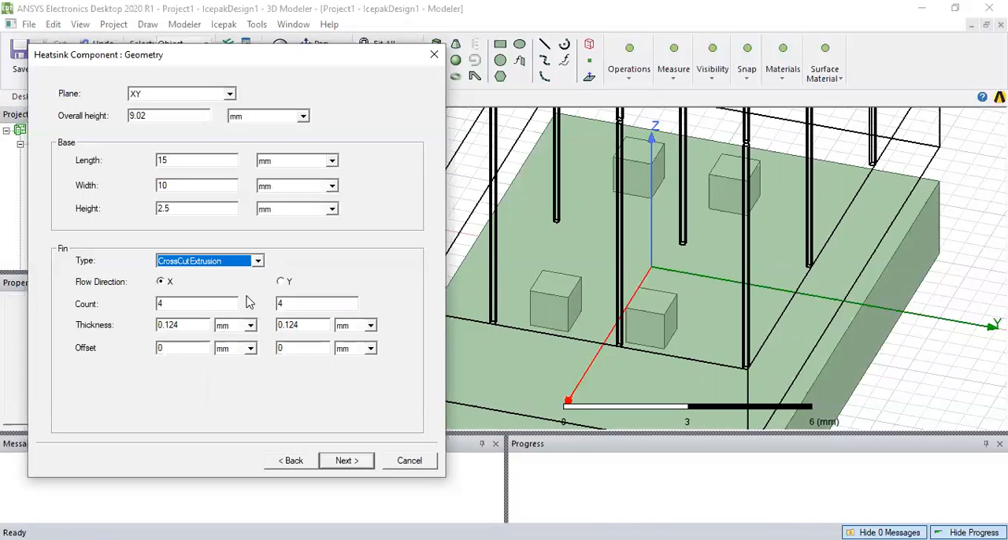
{"action": "left_click", "coordinate": [257, 262]}
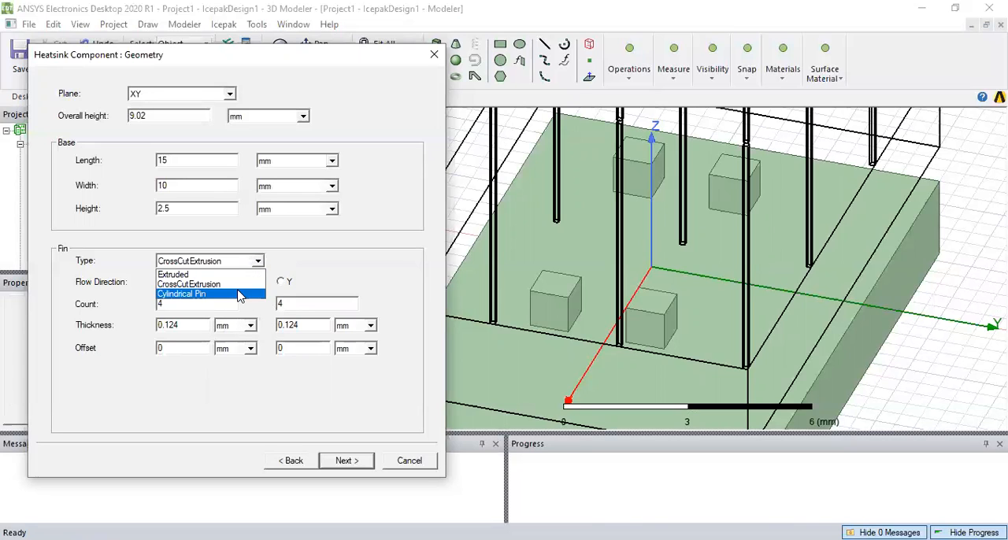
{"action": "left_click", "coordinate": [241, 294]}
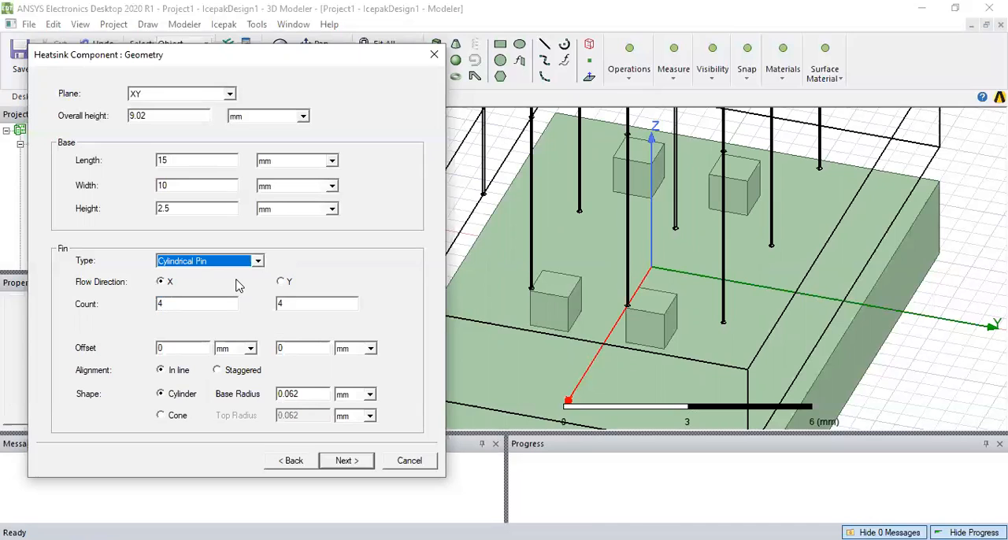
{"action": "left_click", "coordinate": [257, 260]}
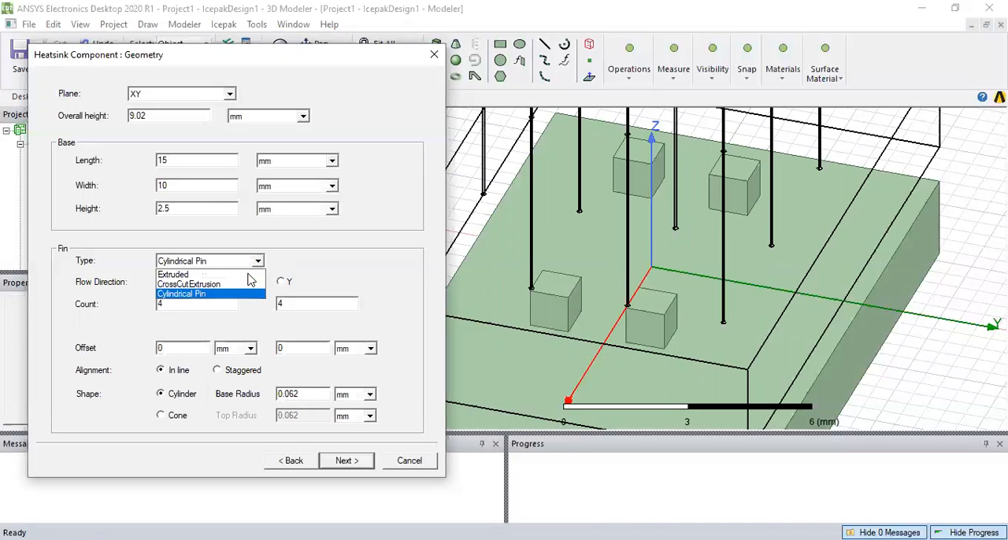
{"action": "left_click", "coordinate": [251, 272]}
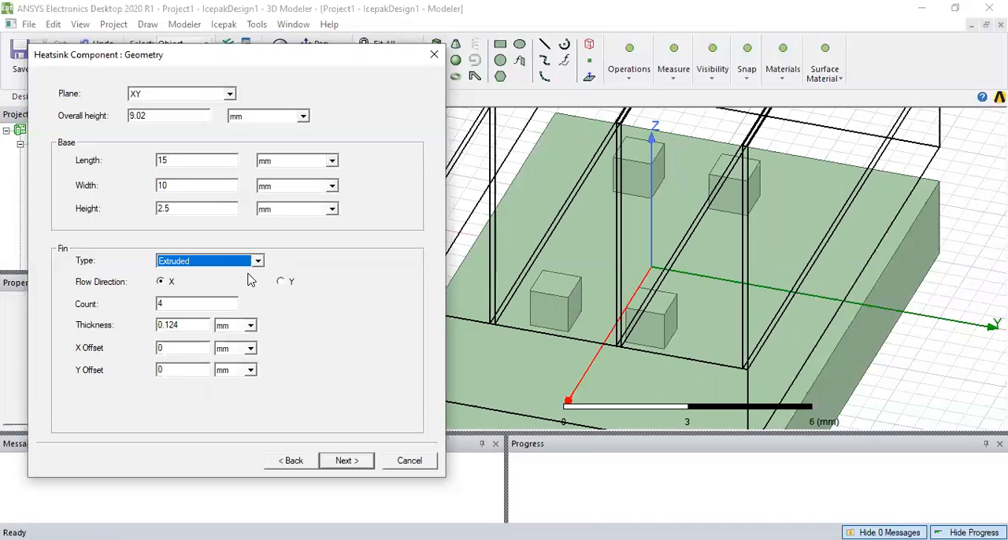
Set the extruded fin count to 8 and the fin thickness to 0.5 mm
{"action": "left_click", "coordinate": [191, 307]}
{"action": "key", "text": "BackSpace"}
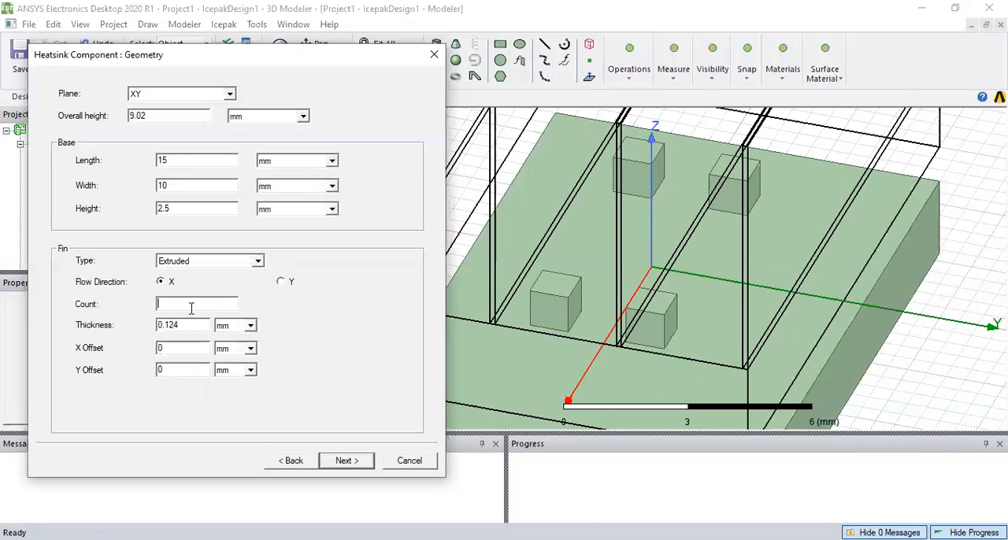
{"action": "type", "text": "8"}
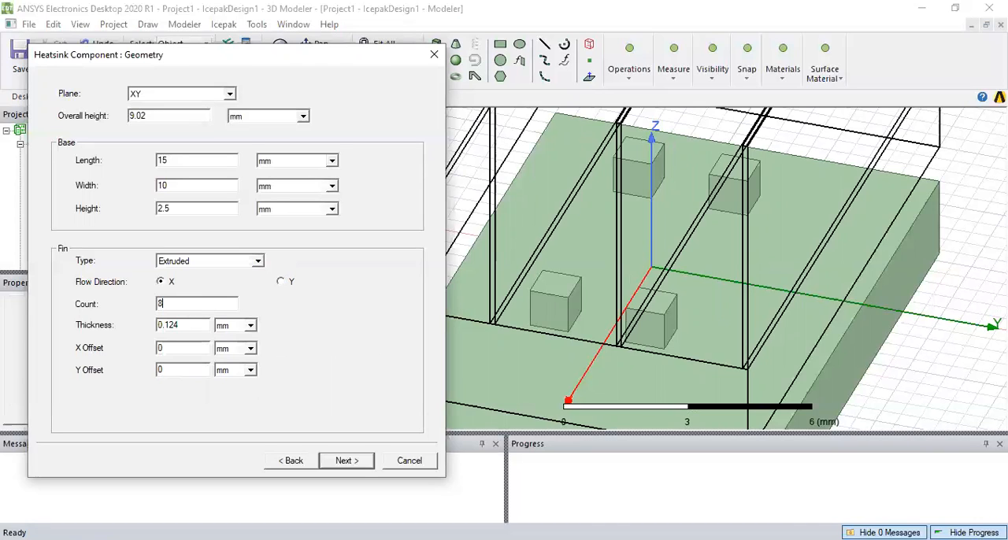
{"action": "left_click", "coordinate": [197, 330]}
{"action": "key", "text": "BackSpace"}
{"action": "key", "text": "BackSpace"}
{"action": "key", "text": "BackSpace"}
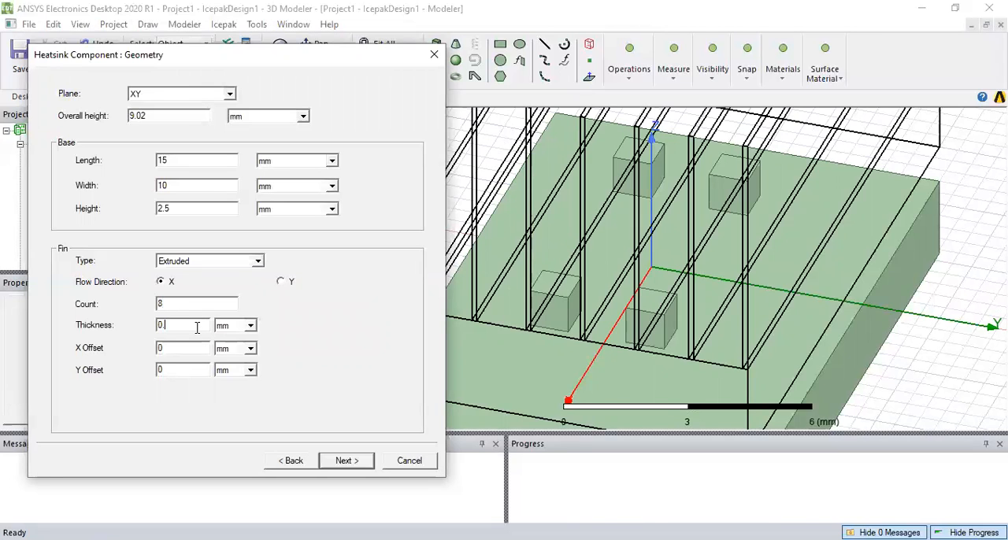
{"action": "type", "text": "5"}
{"action": "left_click", "coordinate": [178, 302]}
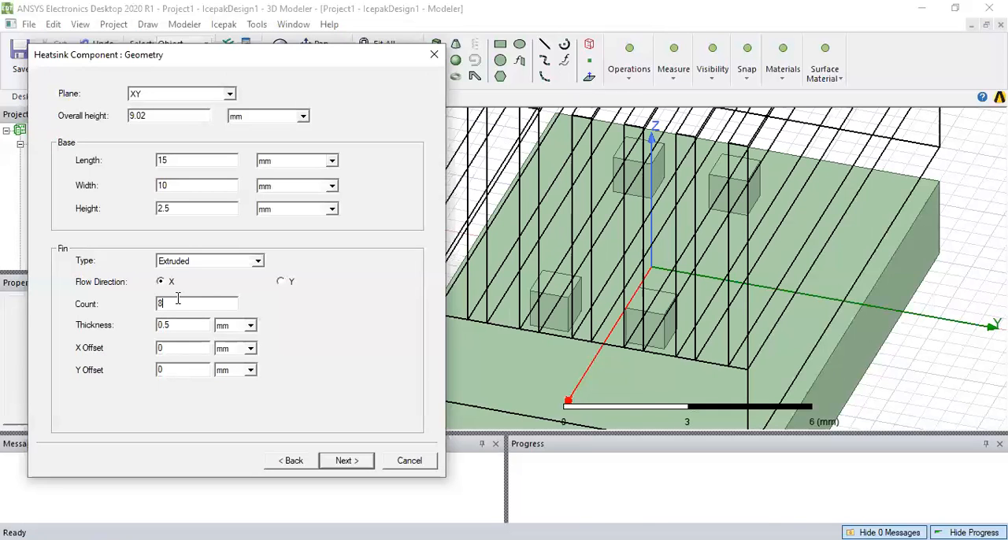
Reduce the heatsink's base height to 1.5 mm, keeping the Extruded fin type
{"action": "left_click", "coordinate": [163, 208]}
{"action": "key", "text": "BackSpace"}
{"action": "type", "text": "1"}
{"action": "left_click", "coordinate": [230, 266]}
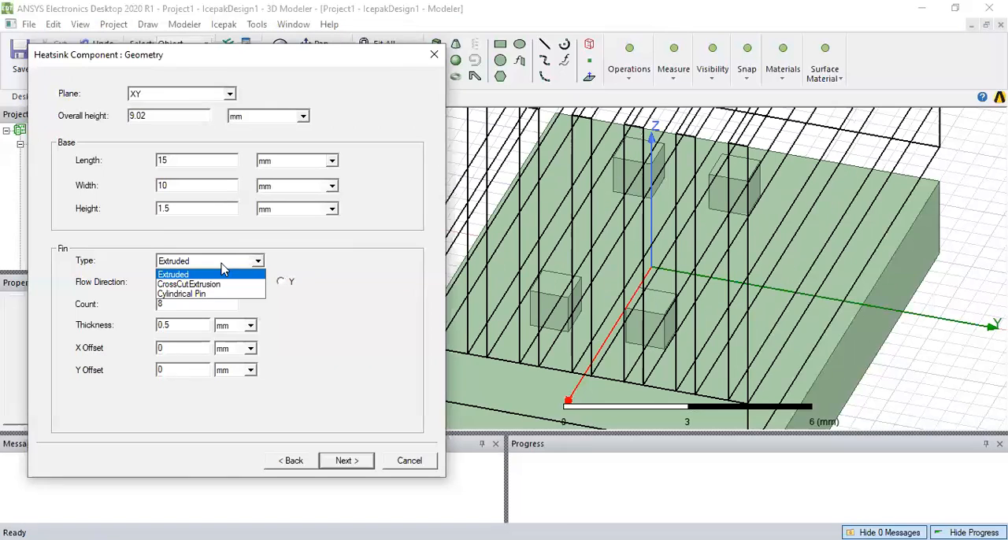
{"action": "left_click", "coordinate": [223, 264]}
{"action": "left_click", "coordinate": [206, 186]}
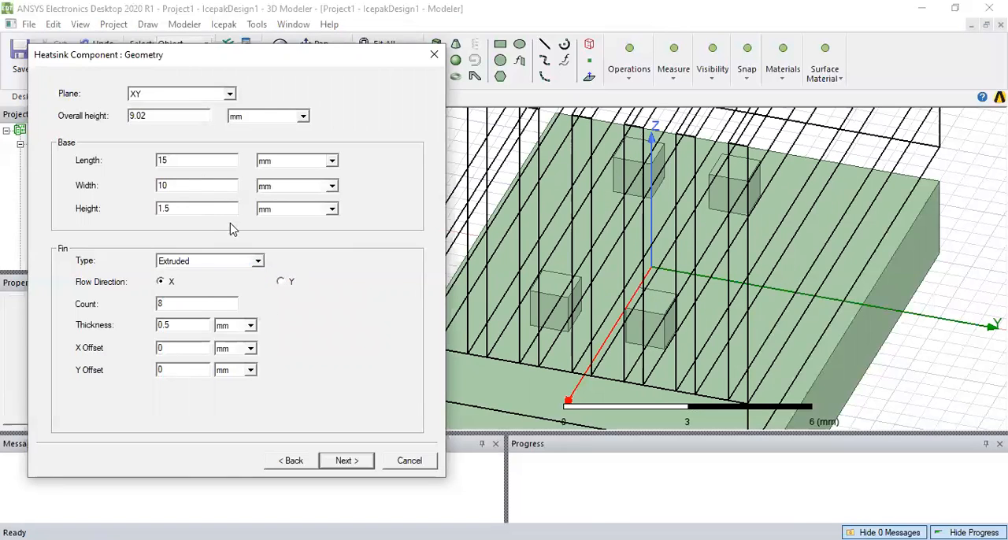
Accept the Al-Extruded and Steel-oxidised-surface materials, finish creating the heatsink component, and clear the selection
{"action": "left_click", "coordinate": [339, 460]}
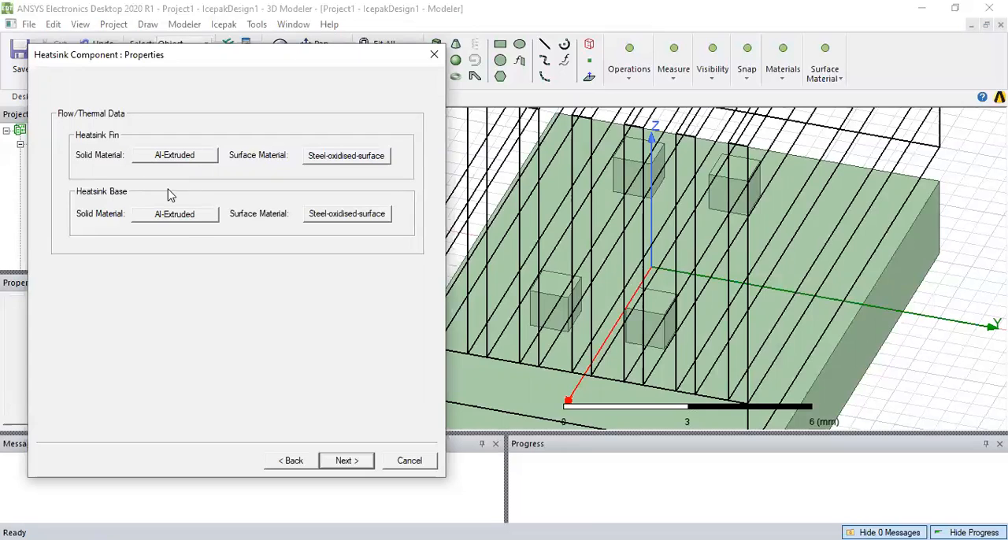
{"action": "left_click", "coordinate": [342, 462]}
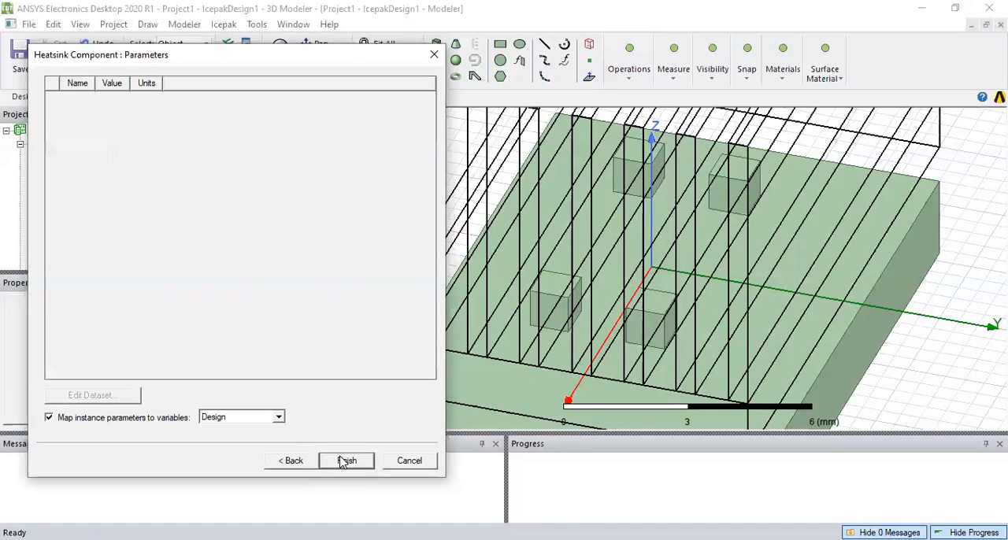
{"action": "left_click", "coordinate": [343, 463]}
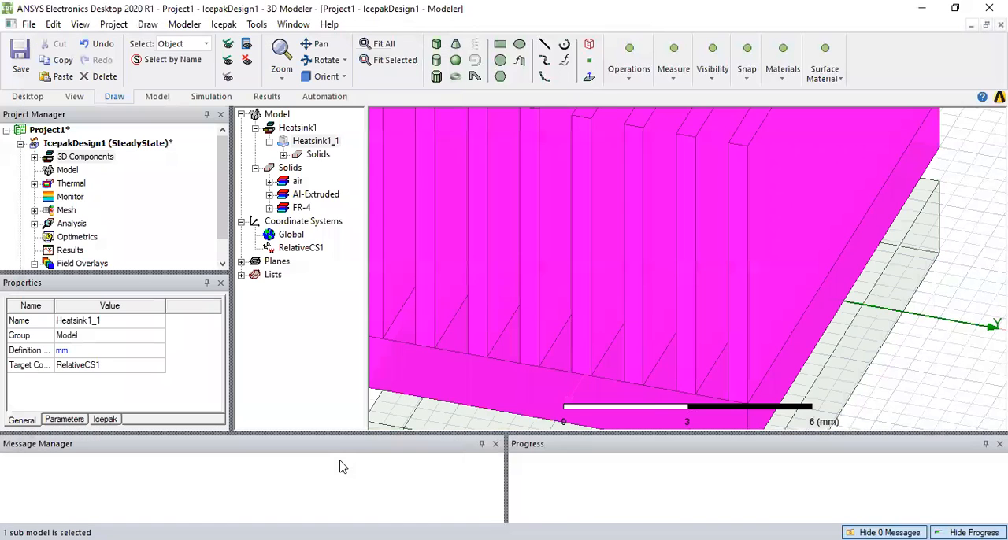
{"action": "left_click", "coordinate": [979, 334]}
{"action": "scroll", "coordinate": [976, 346], "scroll_direction": "down", "scroll_amount": 3}
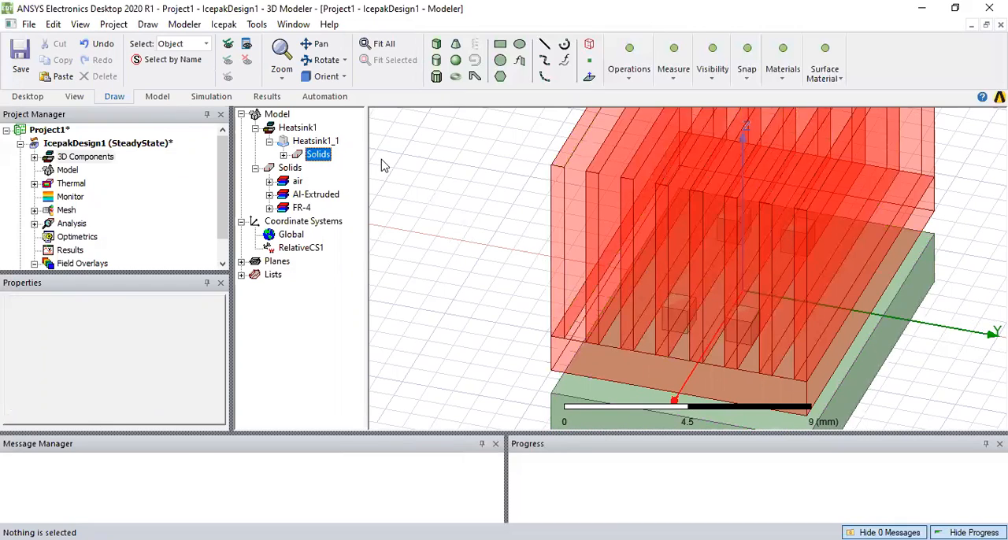
Select all solids of the heatsink component and change their colour to gray (RGB 128, 128, 128)
{"action": "right_click", "coordinate": [411, 156]}
{"action": "left_click", "coordinate": [318, 155]}
{"action": "right_click", "coordinate": [322, 155]}
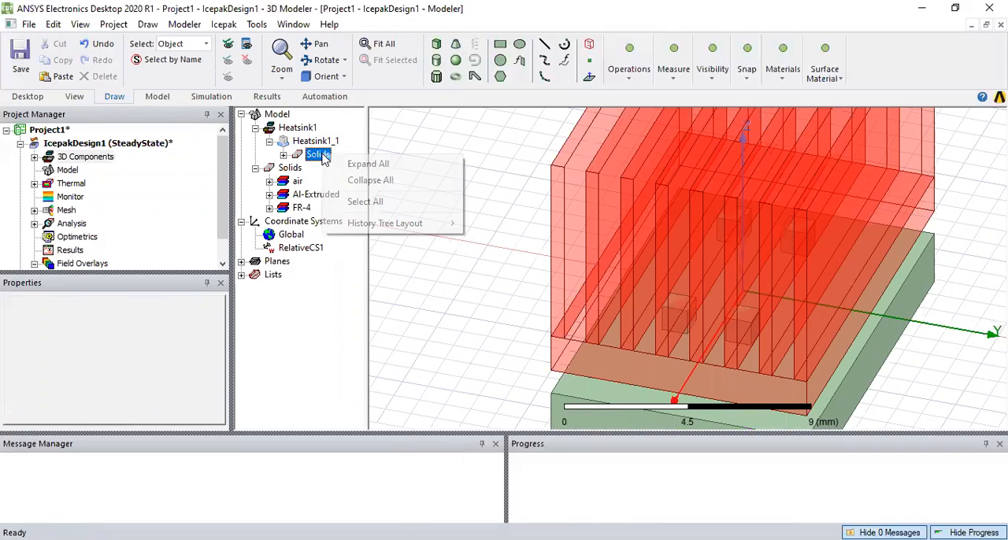
{"action": "left_click", "coordinate": [365, 201]}
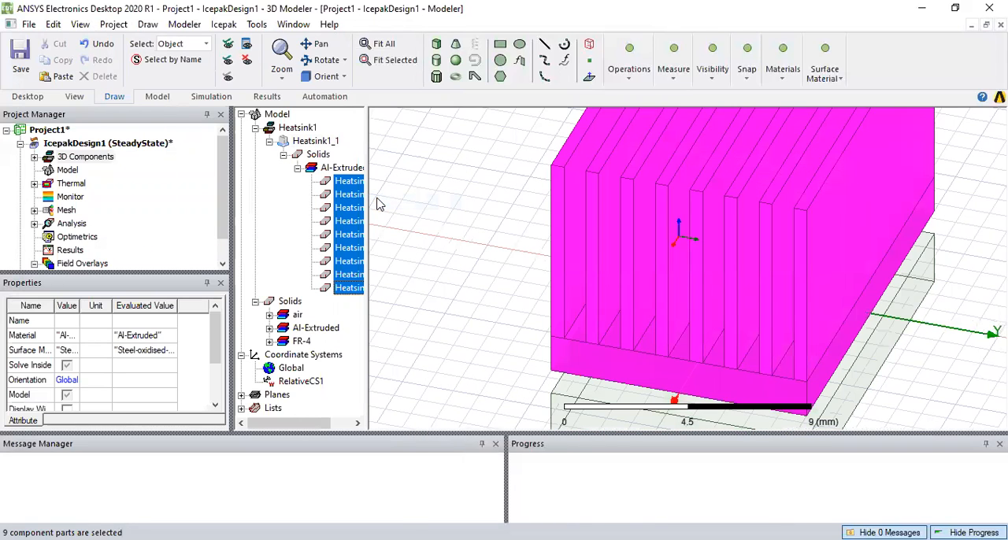
{"action": "left_click_drag", "start_coordinate": [216, 325], "coordinate": [209, 379]}
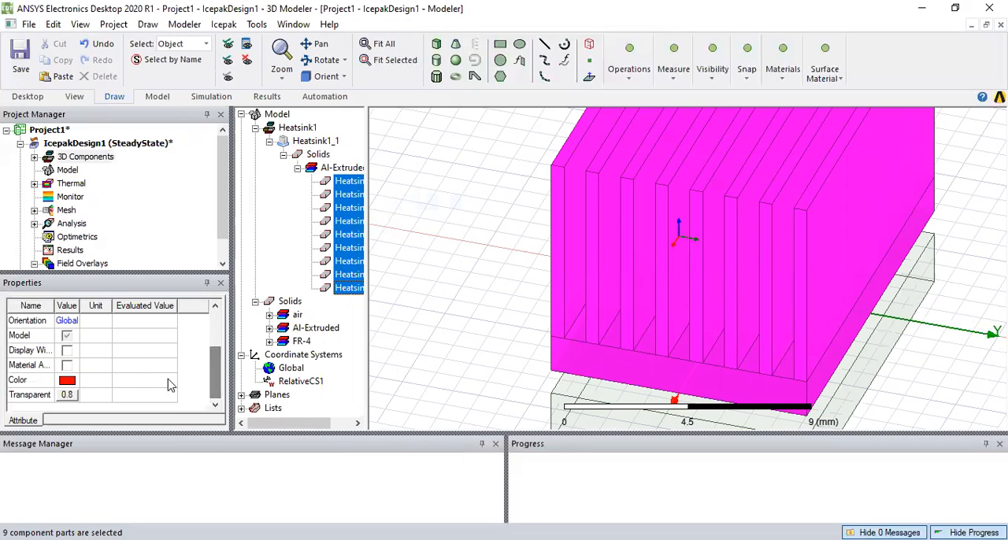
{"action": "left_click", "coordinate": [67, 380]}
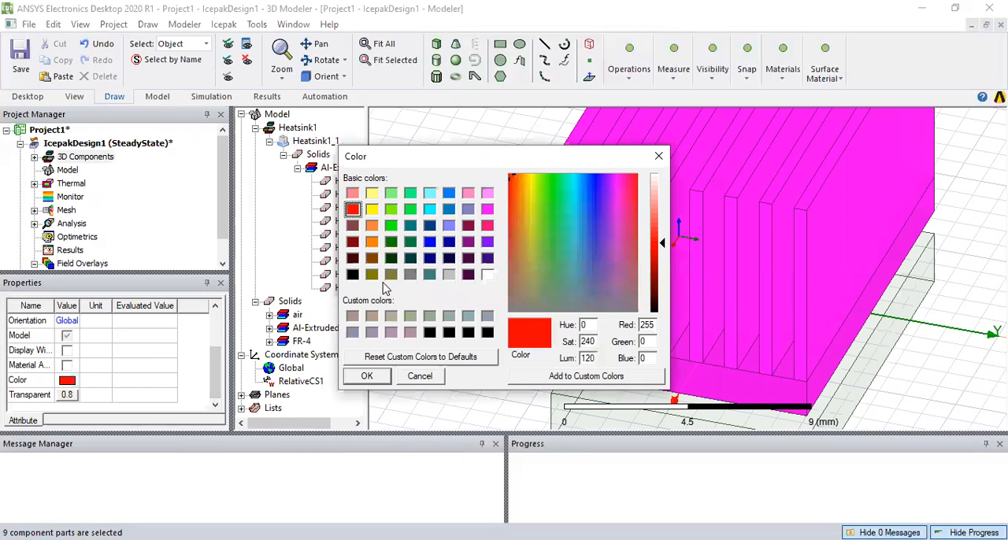
{"action": "left_click", "coordinate": [410, 274]}
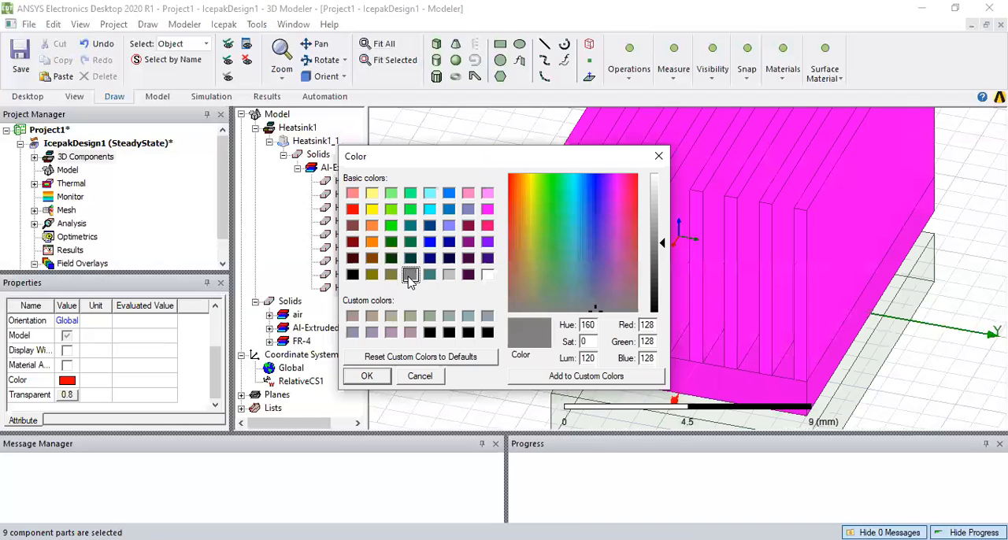
{"action": "left_click", "coordinate": [367, 377]}
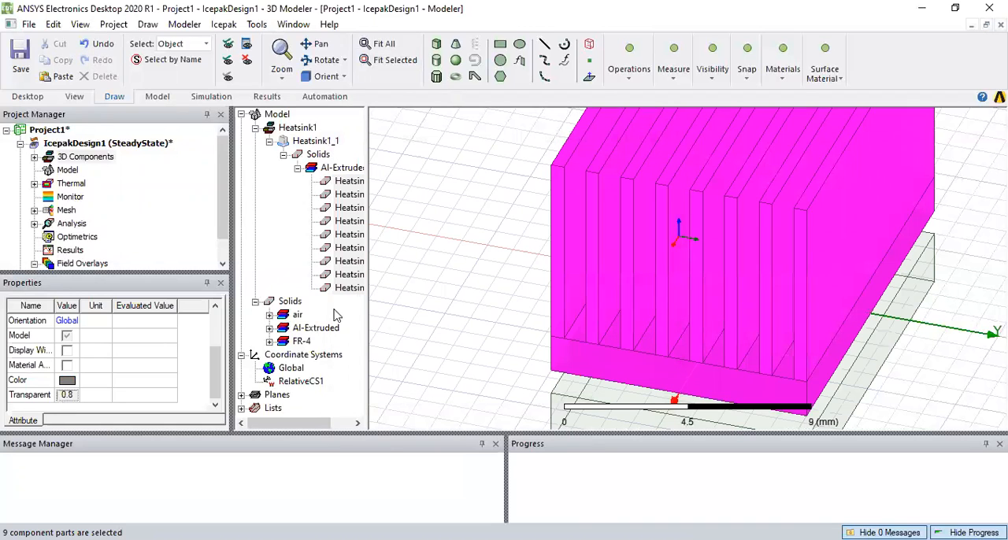
Set the transparency of the selected heatsink solids to 0.05 and collapse the Heatsink1 branch of the model tree
{"action": "left_click_drag", "start_coordinate": [523, 262], "coordinate": [425, 263]}
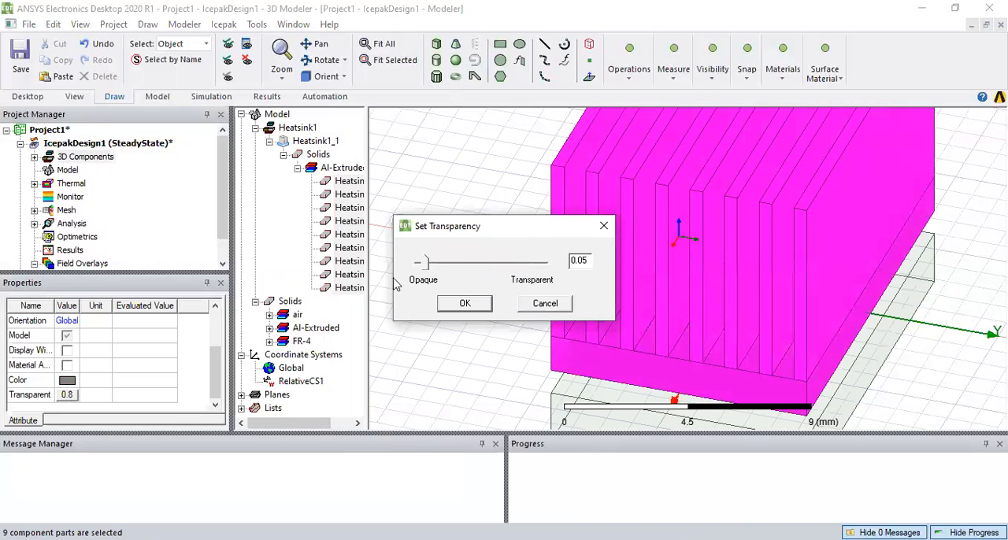
{"action": "left_click", "coordinate": [479, 305]}
{"action": "left_click", "coordinate": [462, 263]}
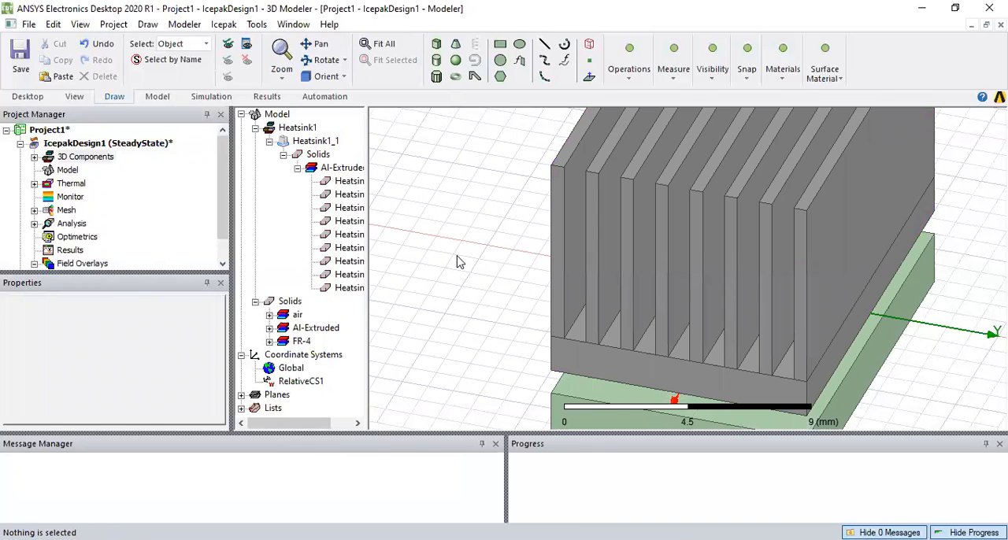
{"action": "left_click", "coordinate": [297, 167]}
{"action": "left_click", "coordinate": [284, 154]}
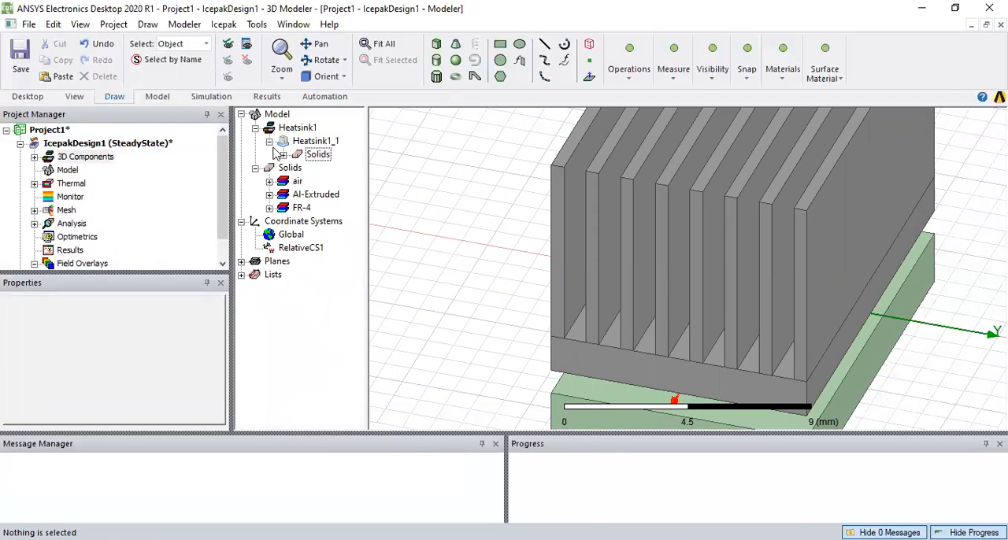
{"action": "left_click", "coordinate": [269, 141]}
{"action": "left_click", "coordinate": [255, 128]}
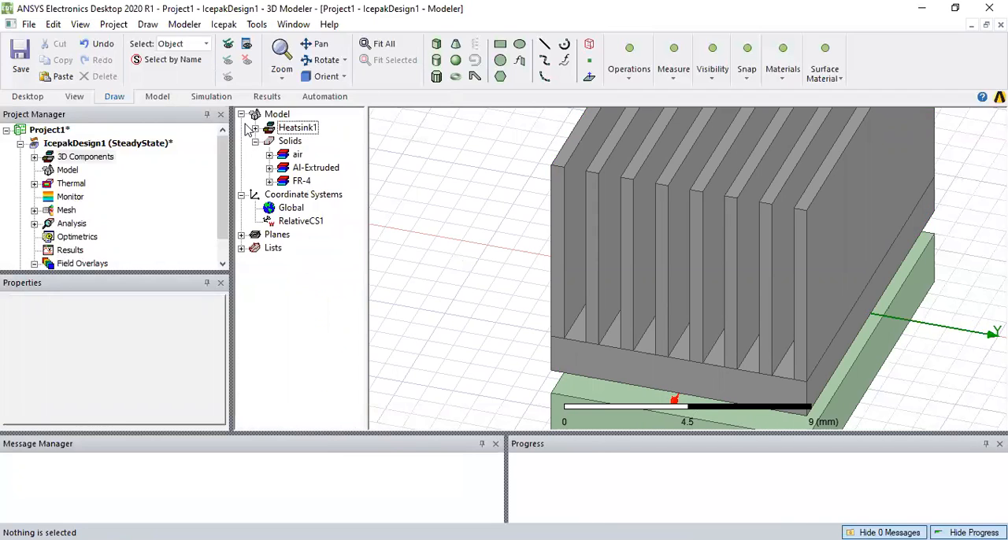
Validate the design and run all its analyses, expanding the IcepakDesign1 messages to check the solver's completion status
{"action": "left_click", "coordinate": [211, 96]}
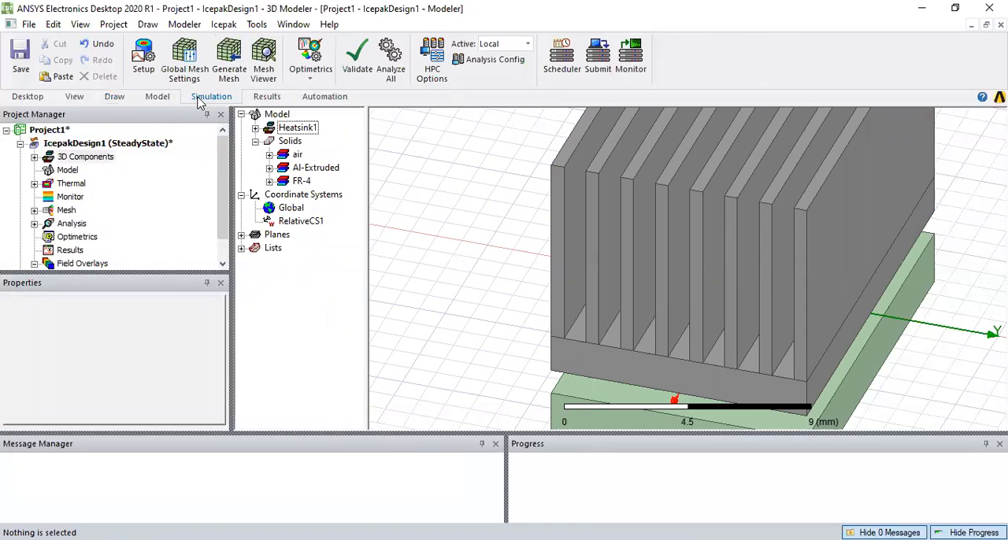
{"action": "left_click", "coordinate": [358, 63]}
{"action": "left_click", "coordinate": [470, 340]}
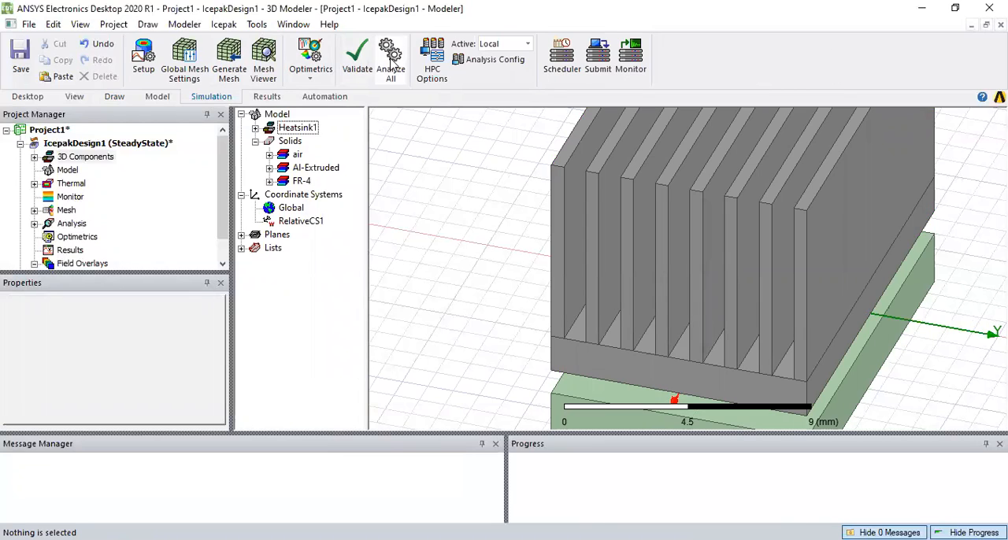
{"action": "left_click", "coordinate": [391, 65]}
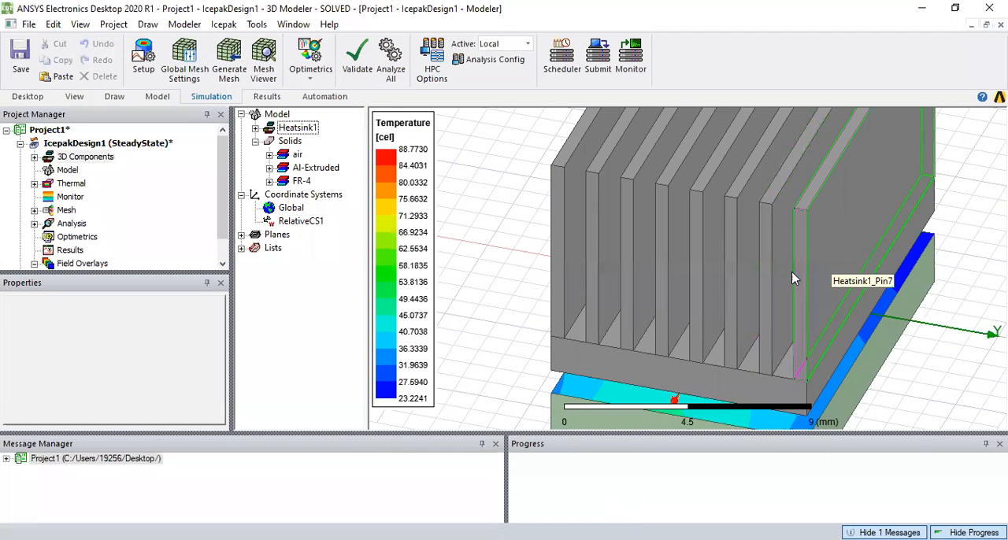
{"action": "left_click", "coordinate": [6, 459]}
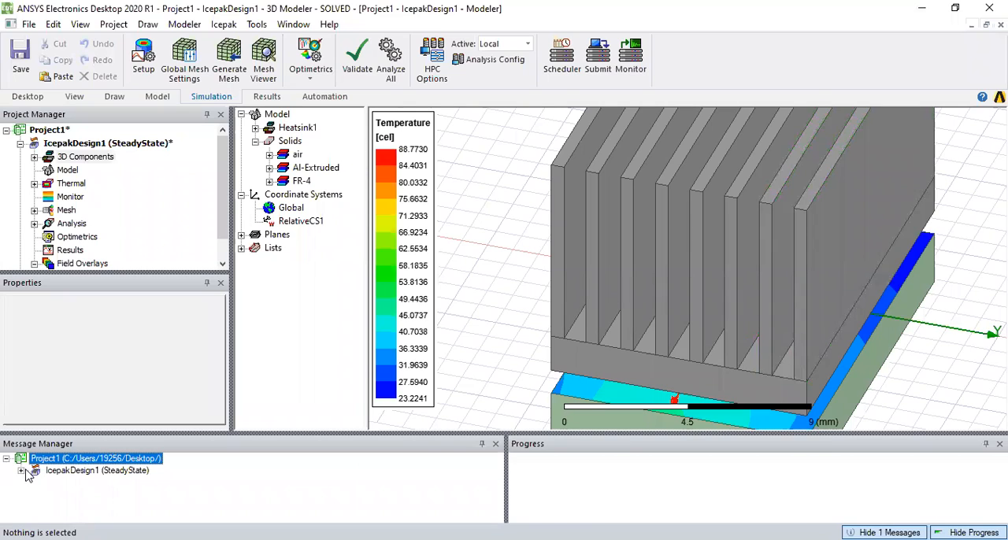
{"action": "left_click", "coordinate": [21, 470]}
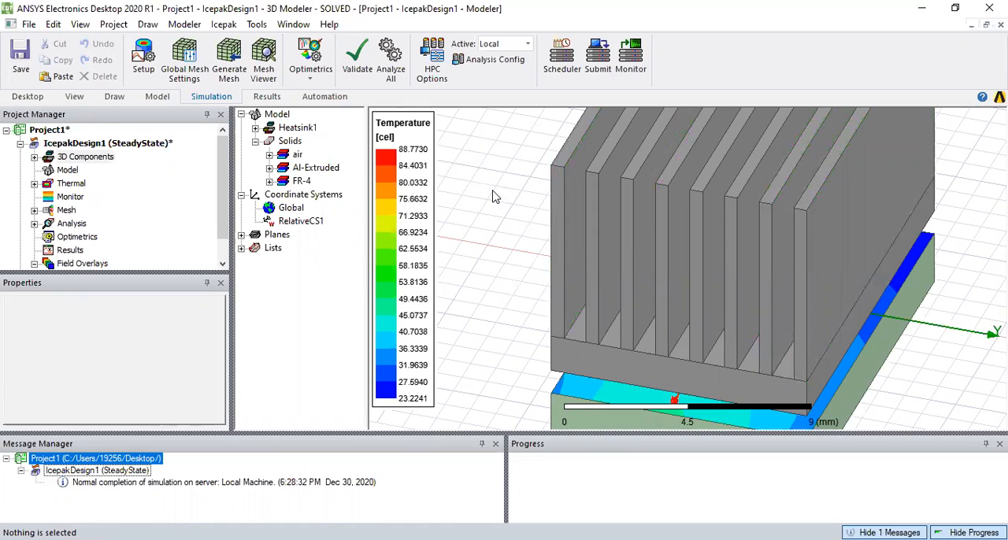
Hide the Heatsink1_1 component and examine the Temperature field overlay on the board
{"action": "left_click", "coordinate": [255, 129]}
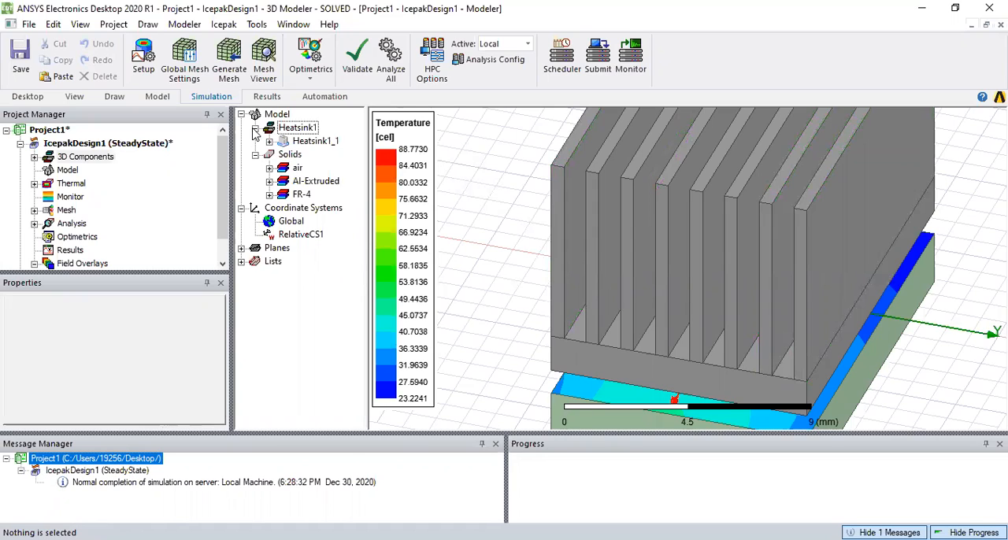
{"action": "left_click", "coordinate": [114, 100]}
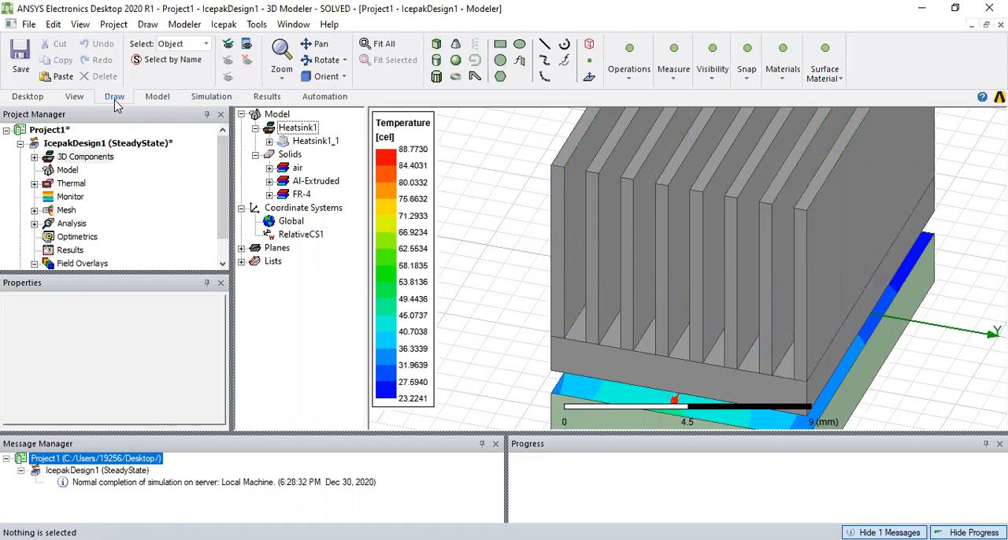
{"action": "left_click", "coordinate": [318, 142]}
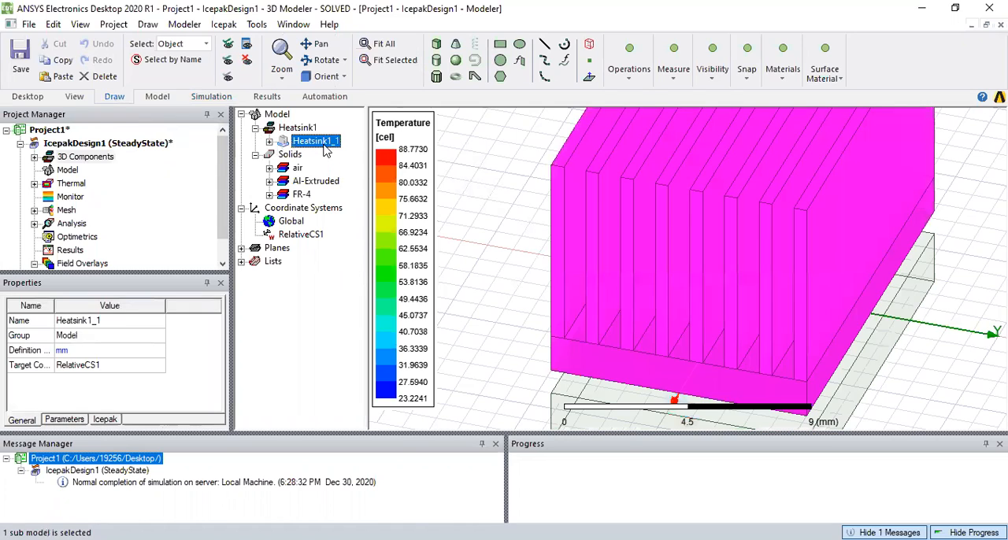
{"action": "left_click", "coordinate": [246, 63]}
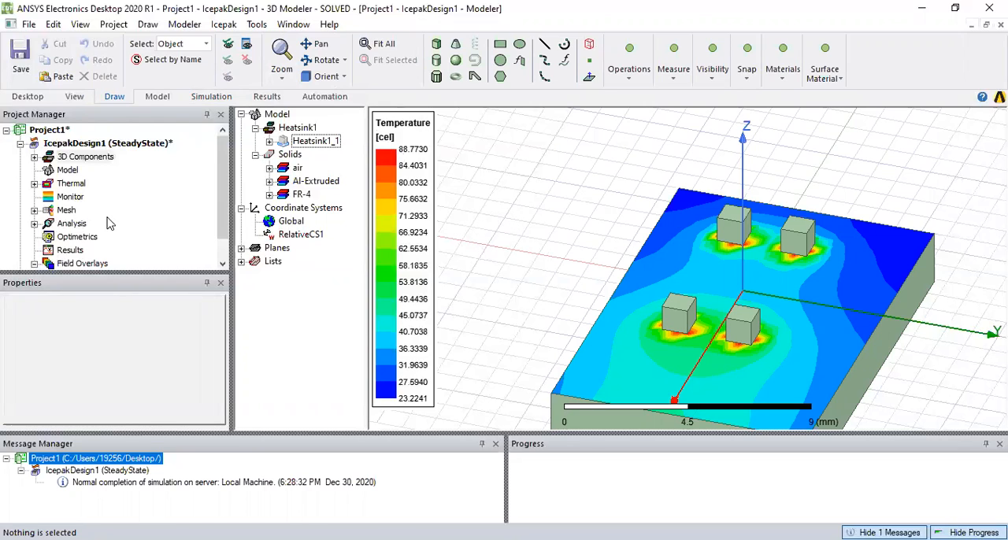
{"action": "scroll", "coordinate": [105, 223], "scroll_direction": "down", "scroll_amount": 1}
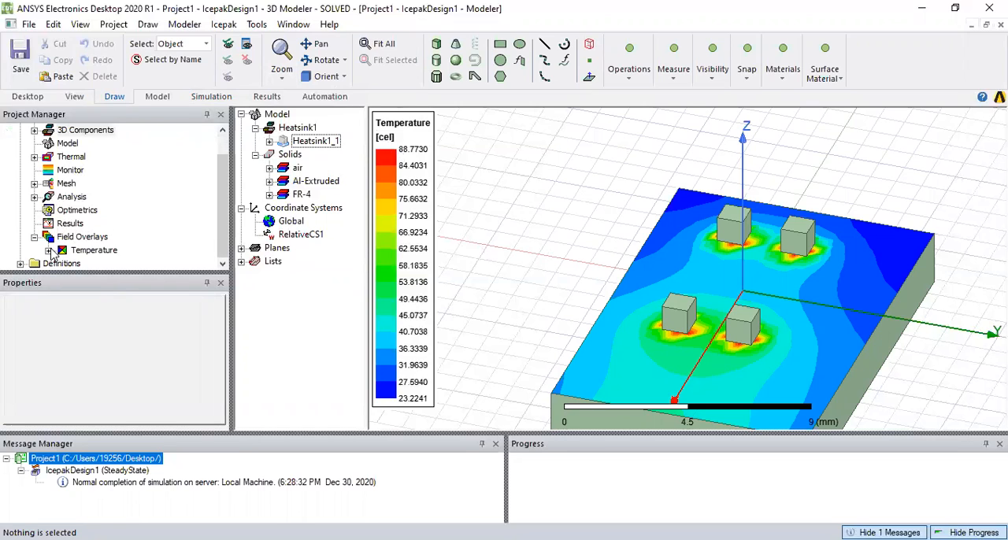
{"action": "left_click", "coordinate": [93, 250]}
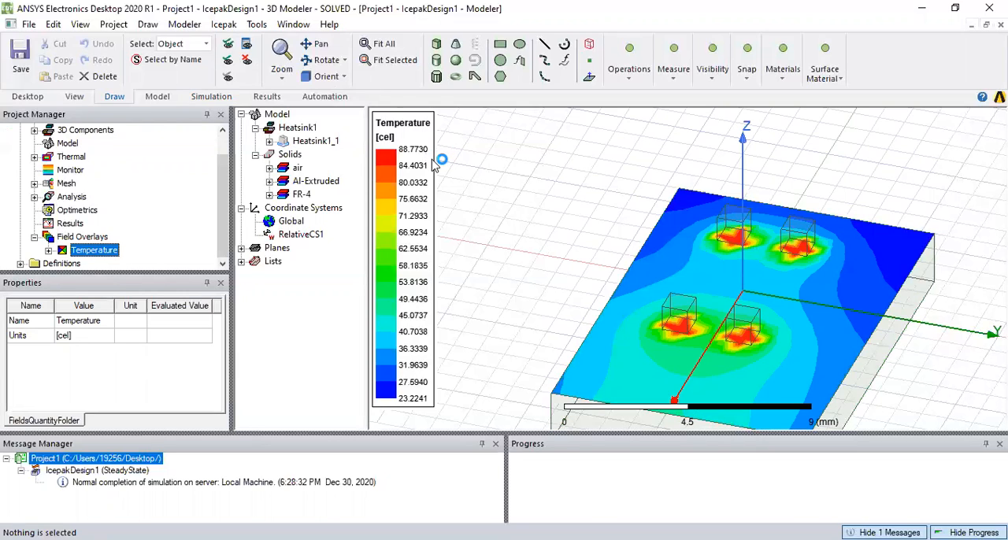
{"action": "left_click", "coordinate": [492, 167]}
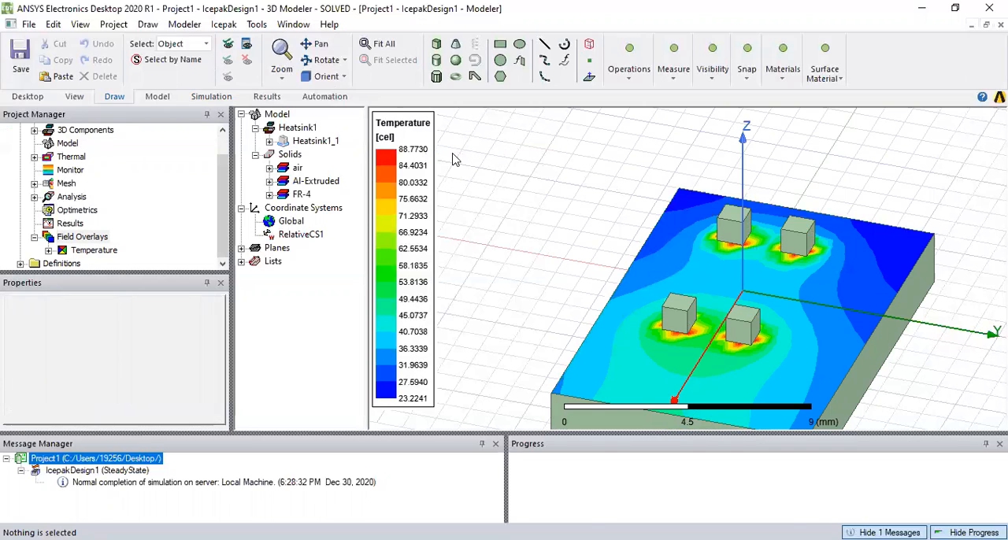
Delete the Heatsink1_1 component and display the component libraries
{"action": "left_click", "coordinate": [307, 146]}
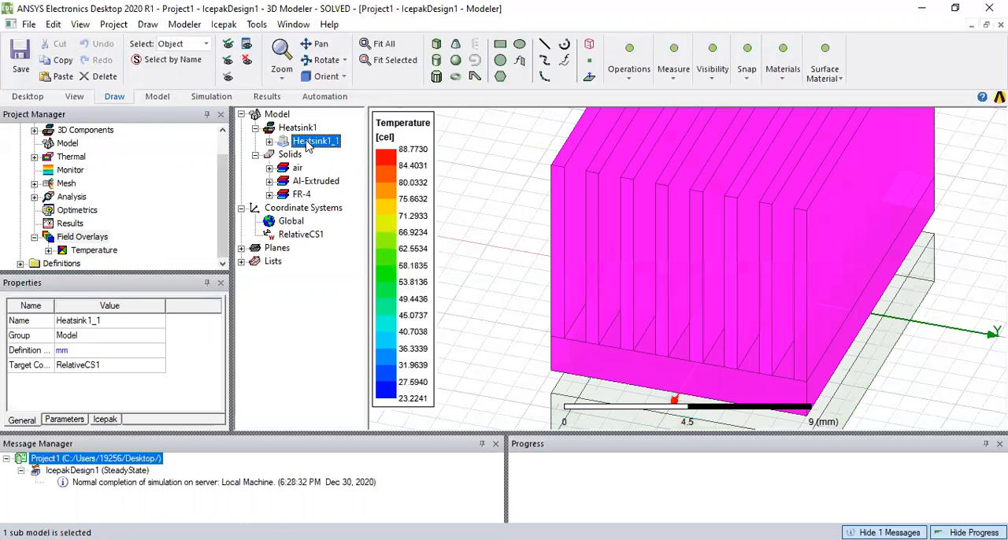
{"action": "key", "text": "Delete"}
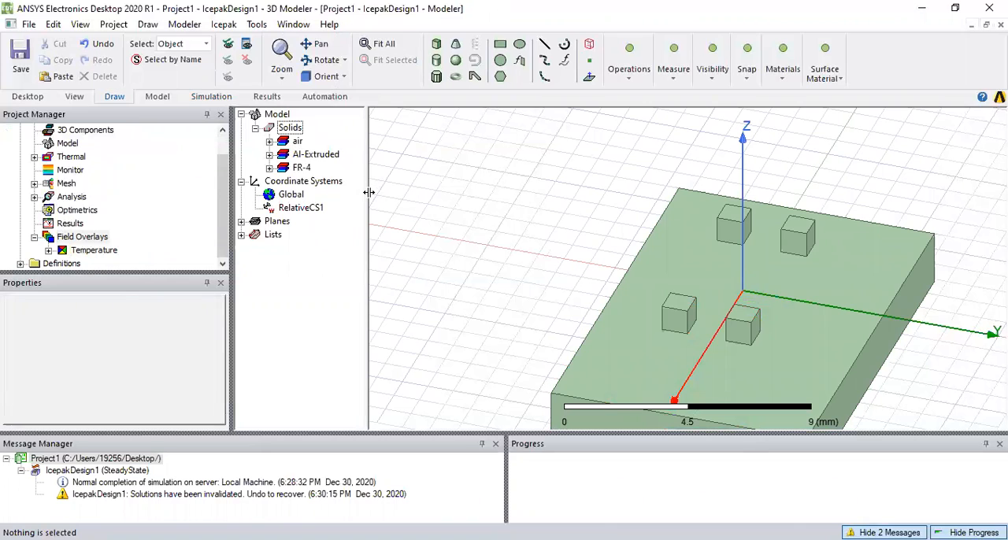
{"action": "left_click", "coordinate": [80, 23]}
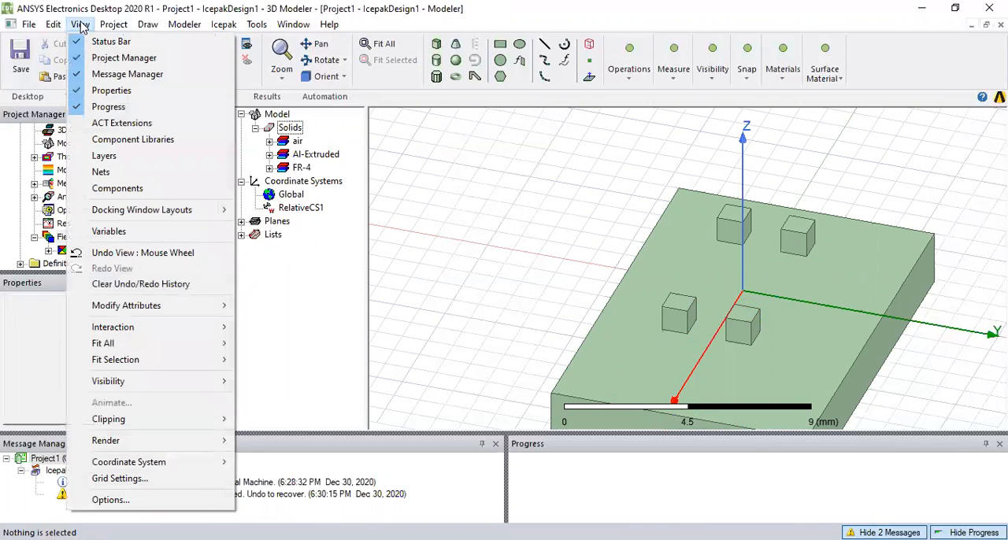
{"action": "mouse_move", "coordinate": [114, 24]}
{"action": "mouse_move", "coordinate": [79, 23]}
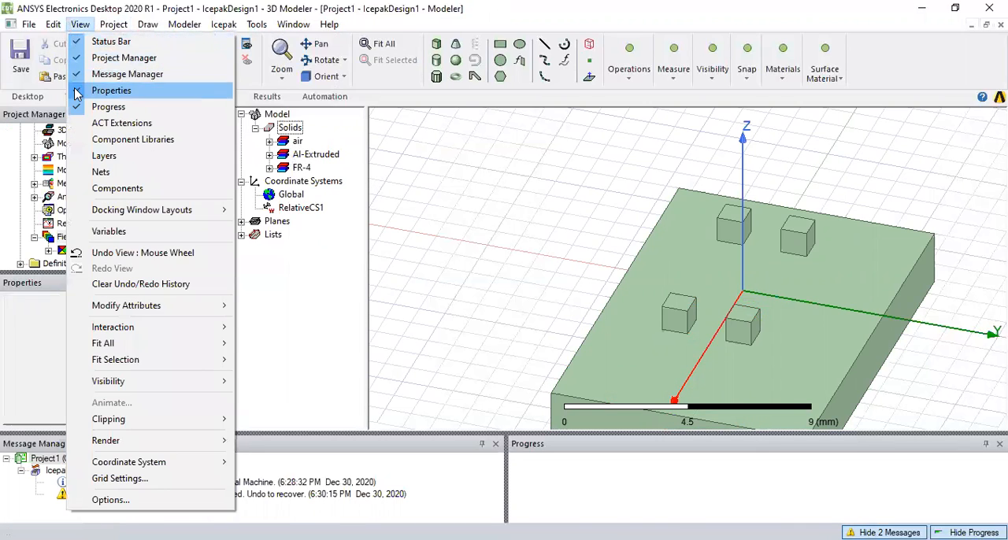
{"action": "left_click", "coordinate": [79, 147]}
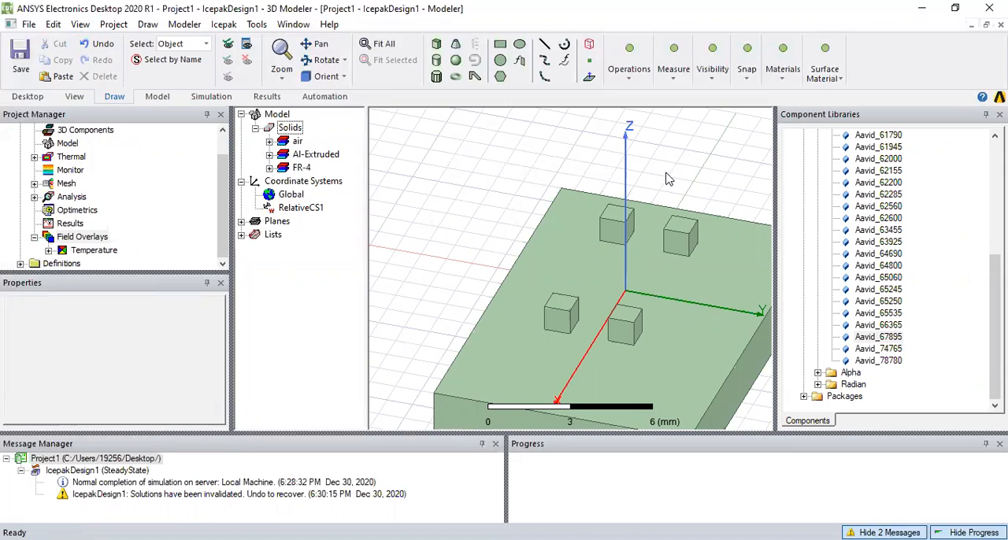
Insert the Aavid_67895 heatsink from the component library into the model at RelativeCS1 and clear the selection
{"action": "left_click", "coordinate": [317, 44]}
{"action": "left_click_drag", "start_coordinate": [636, 187], "coordinate": [557, 147]}
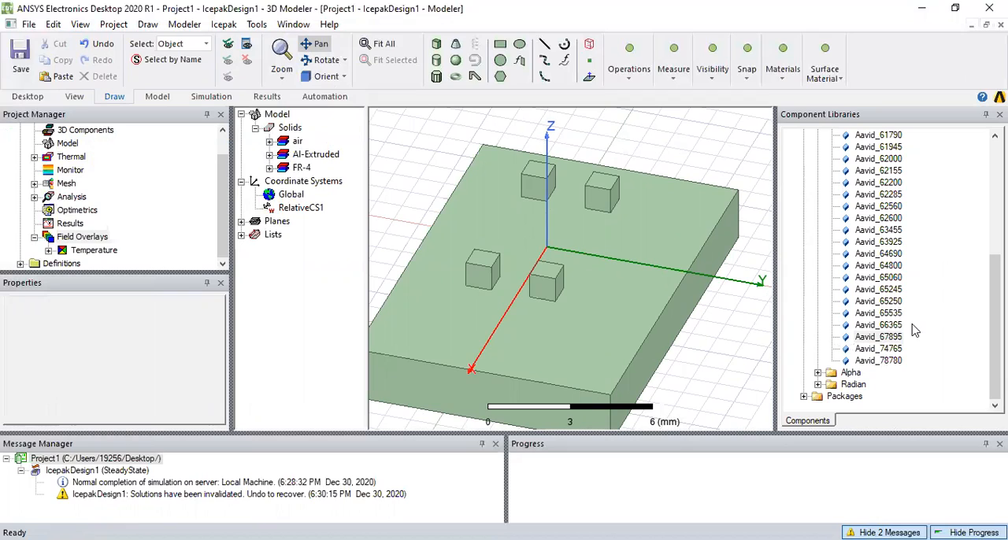
{"action": "double_click", "coordinate": [894, 339]}
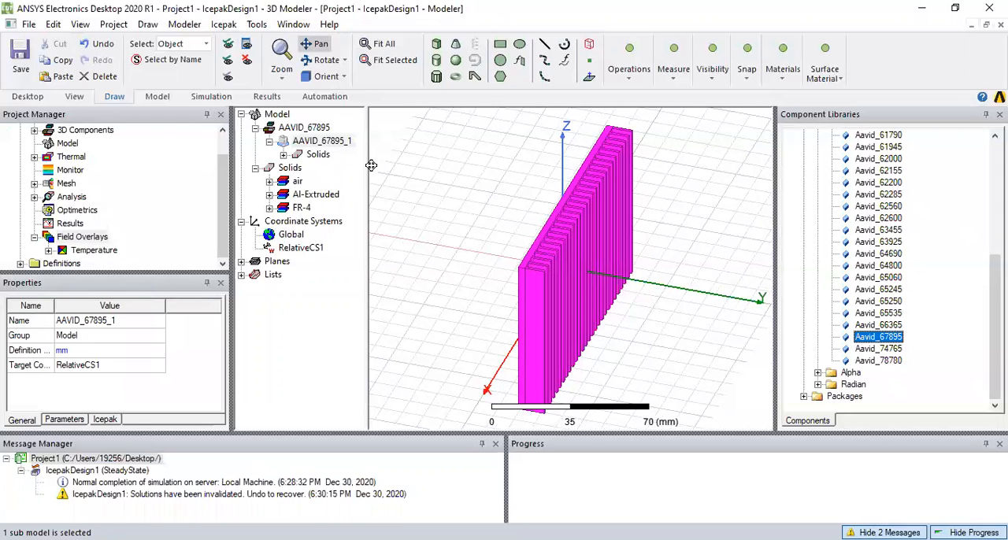
{"action": "left_click_drag", "start_coordinate": [413, 180], "coordinate": [410, 182]}
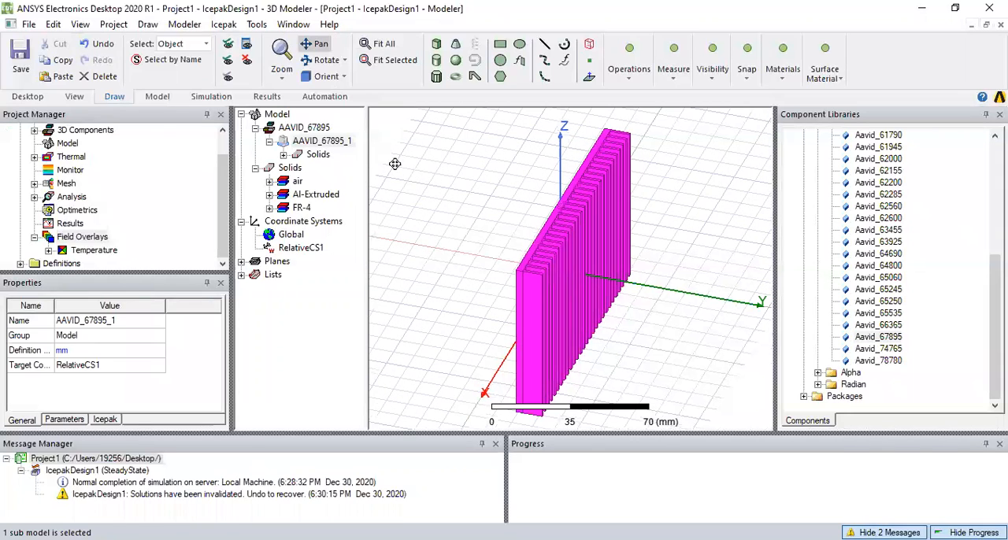
{"action": "left_click", "coordinate": [466, 218]}
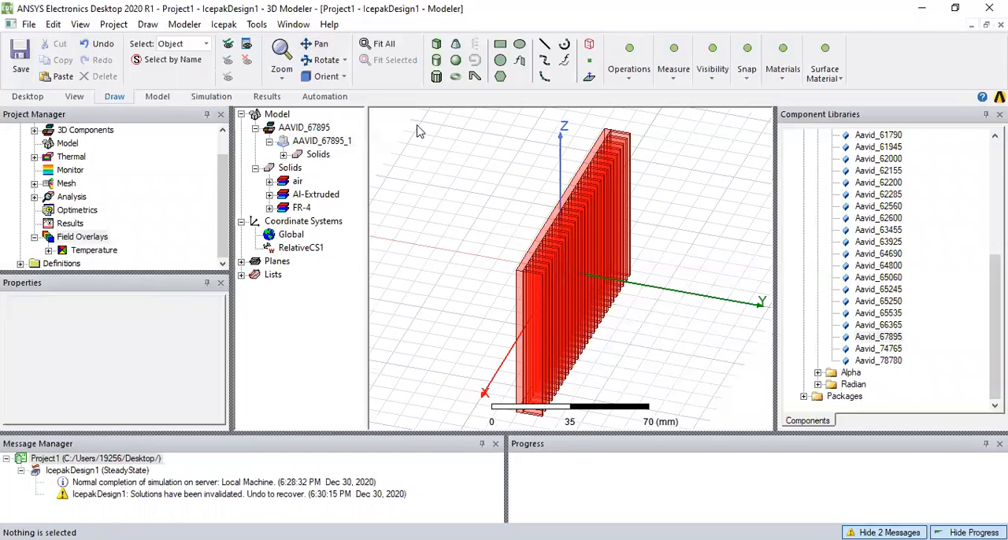
Edit the AAVID_67895 definition to set its plane to XY, keeping the Al-Extruded and Steel-oxidised-surface materials
{"action": "left_click", "coordinate": [303, 127]}
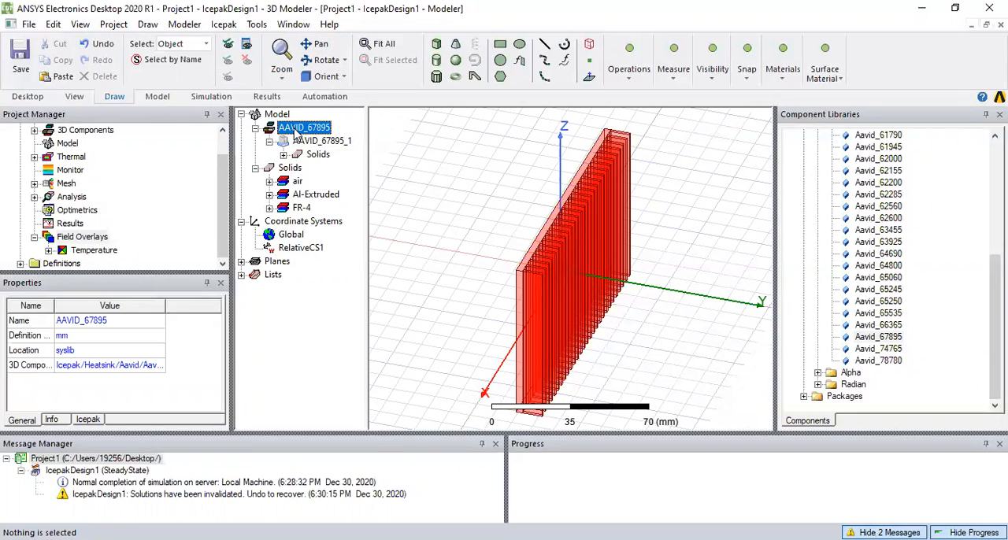
{"action": "right_click", "coordinate": [296, 134]}
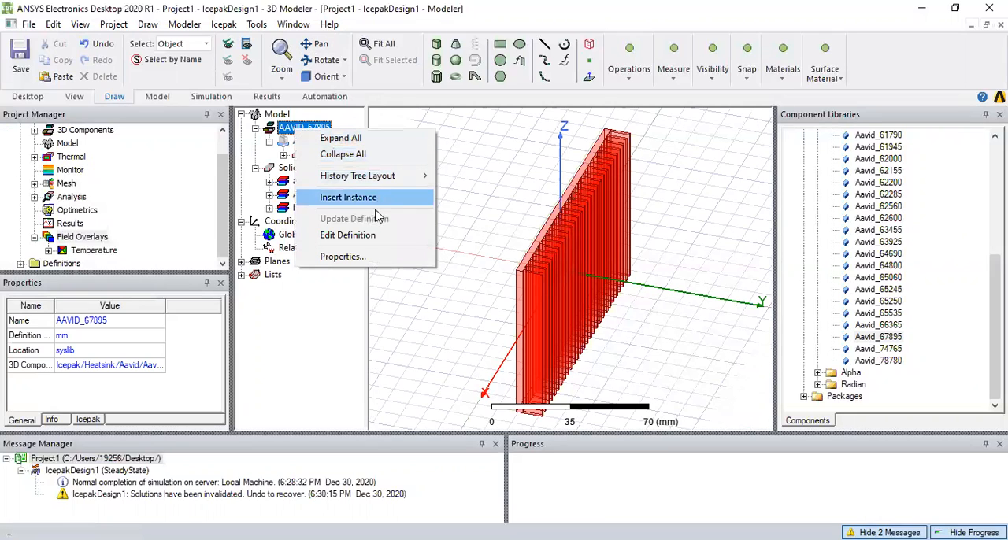
{"action": "left_click", "coordinate": [373, 235]}
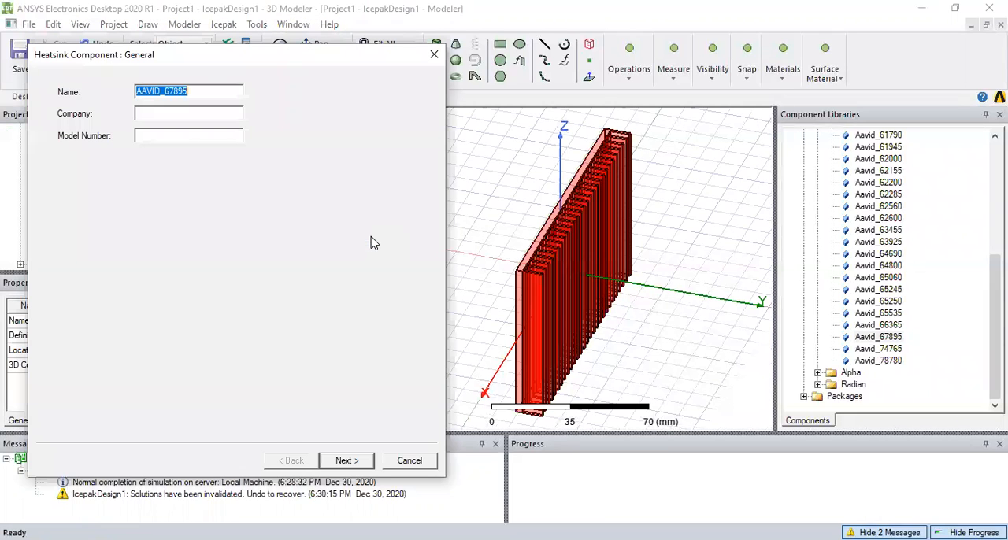
{"action": "left_click", "coordinate": [347, 460]}
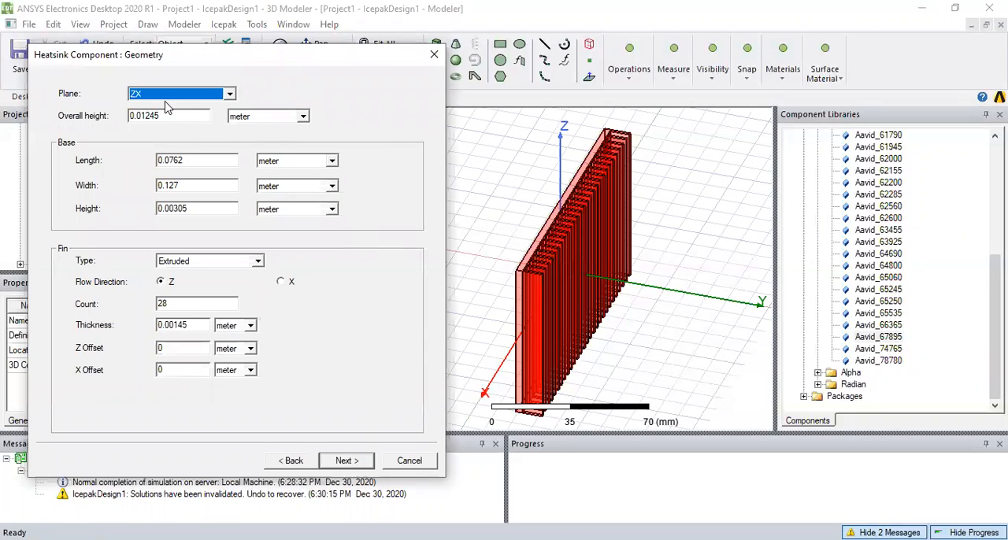
{"action": "left_click", "coordinate": [230, 95]}
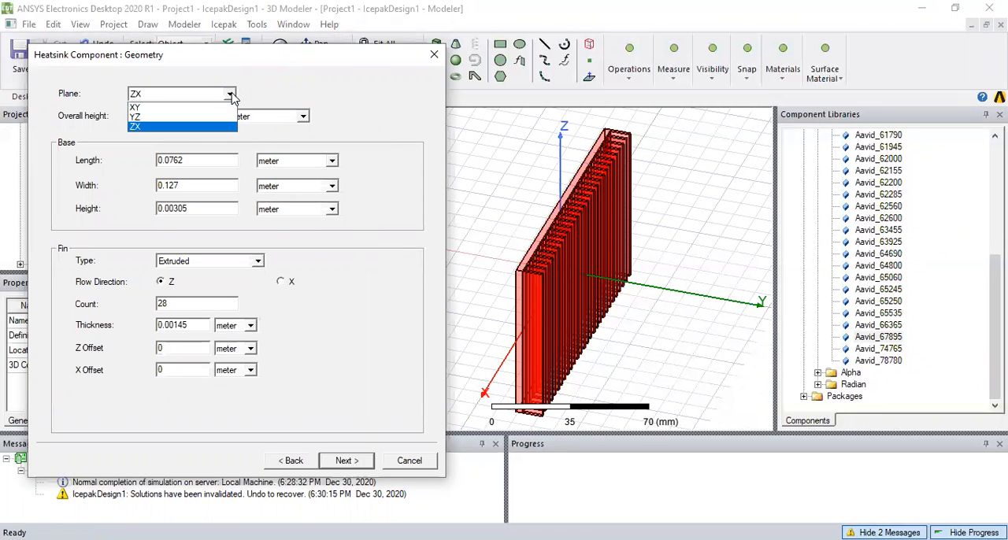
{"action": "left_click", "coordinate": [221, 108]}
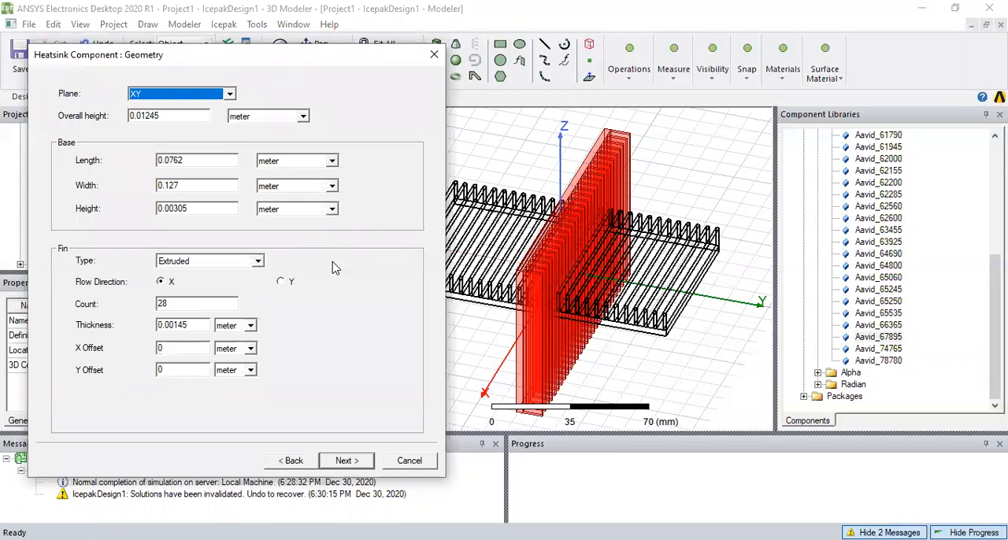
{"action": "left_click", "coordinate": [354, 463]}
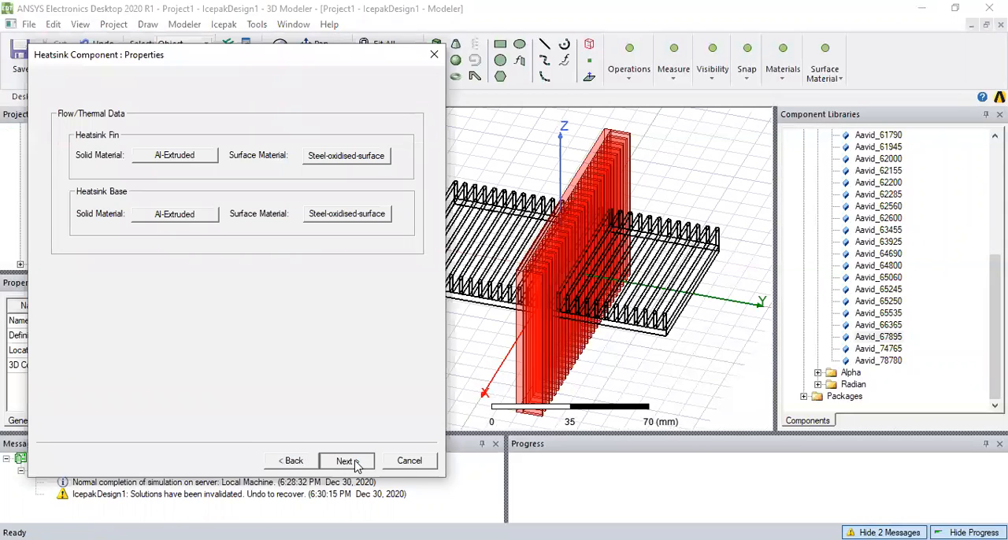
{"action": "left_click", "coordinate": [354, 464]}
{"action": "left_click", "coordinate": [346, 460]}
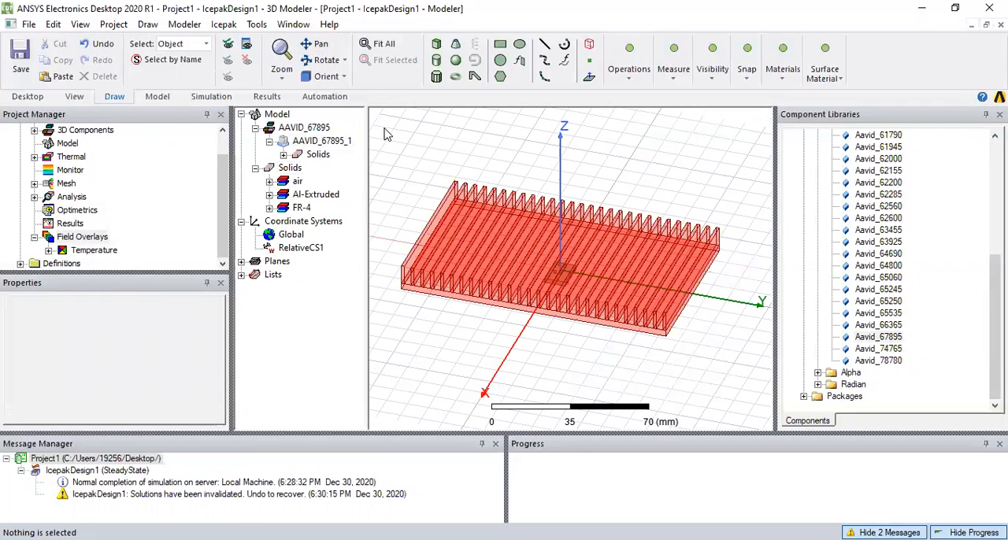
Run all analyses of the design with the AAVID_67895 heatsink in place
{"action": "left_click", "coordinate": [224, 96]}
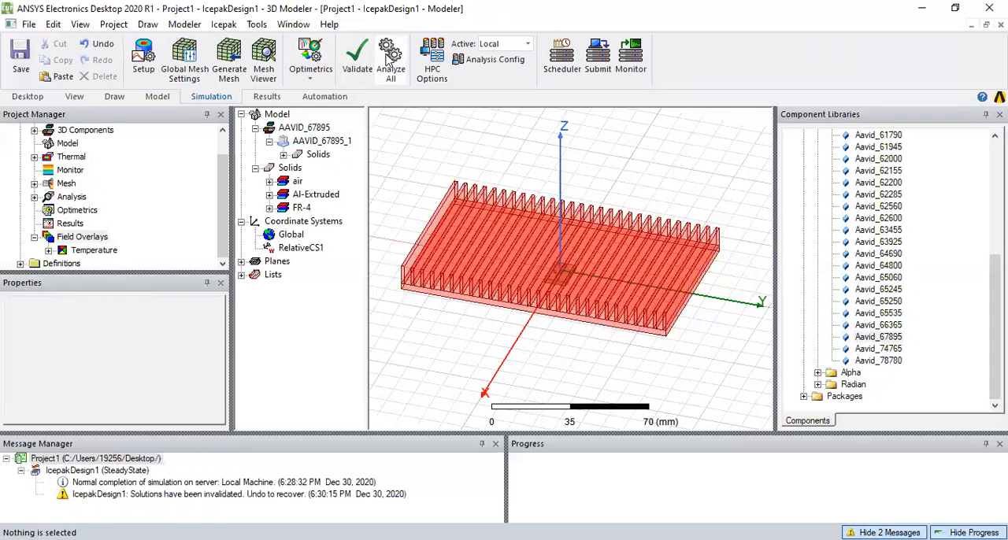
{"action": "left_click", "coordinate": [389, 63]}
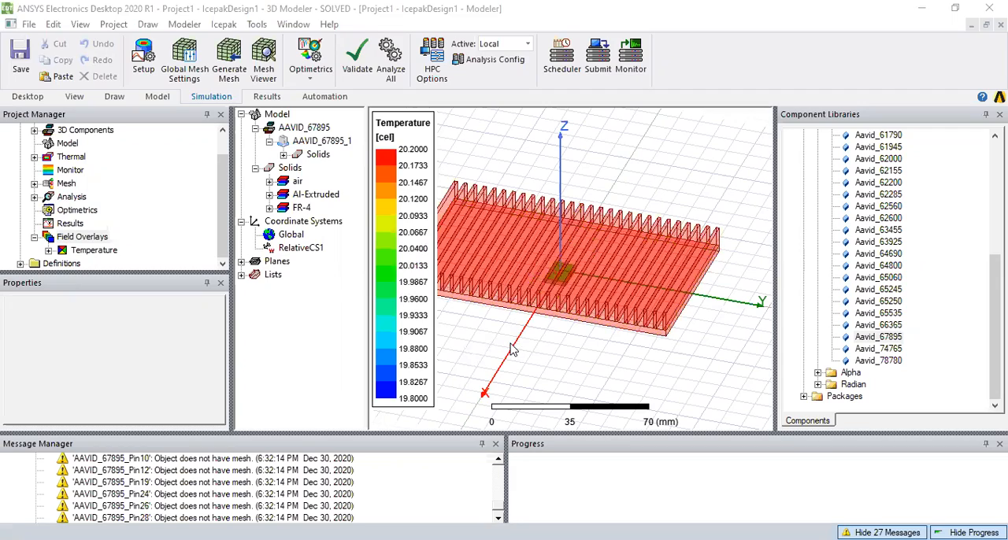
Examine the AAVID_67895 heatsink and the board area beneath it, both up close and as a whole
{"action": "scroll", "coordinate": [549, 303], "scroll_direction": "up", "scroll_amount": 5}
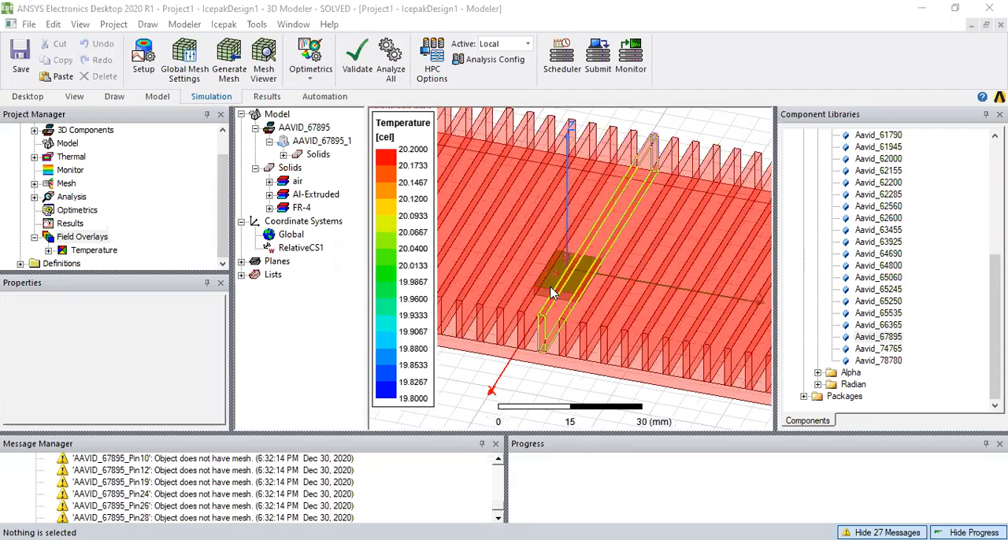
{"action": "scroll", "coordinate": [555, 291], "scroll_direction": "up", "scroll_amount": 2}
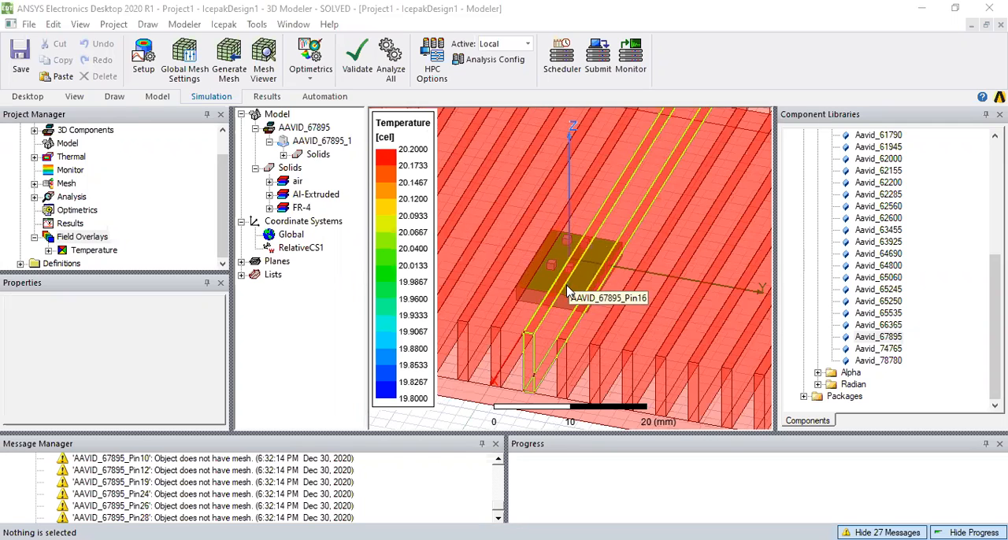
{"action": "scroll", "coordinate": [567, 293], "scroll_direction": "down", "scroll_amount": 7}
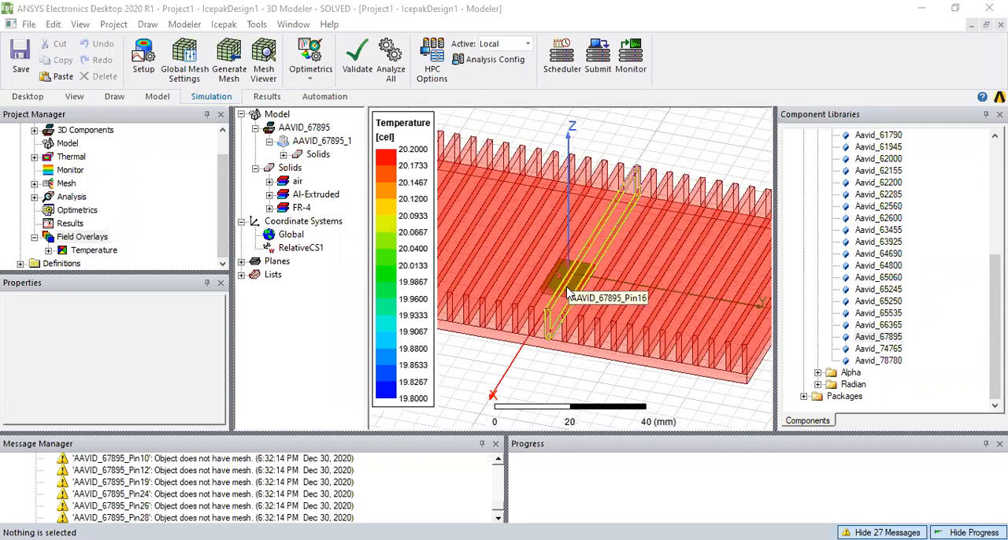
{"action": "scroll", "coordinate": [544, 331], "scroll_direction": "down", "scroll_amount": 1}
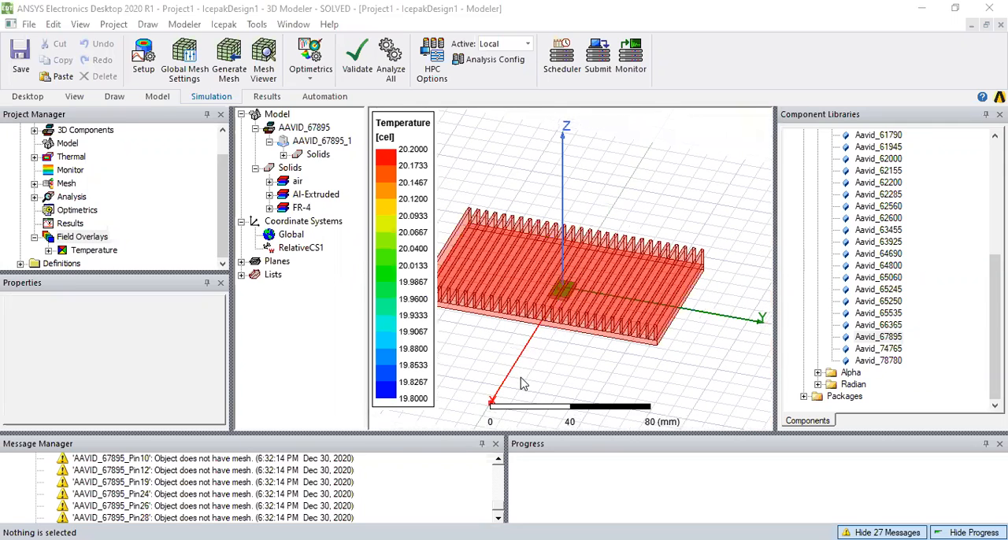
{"action": "scroll", "coordinate": [540, 361], "scroll_direction": "down", "scroll_amount": 1}
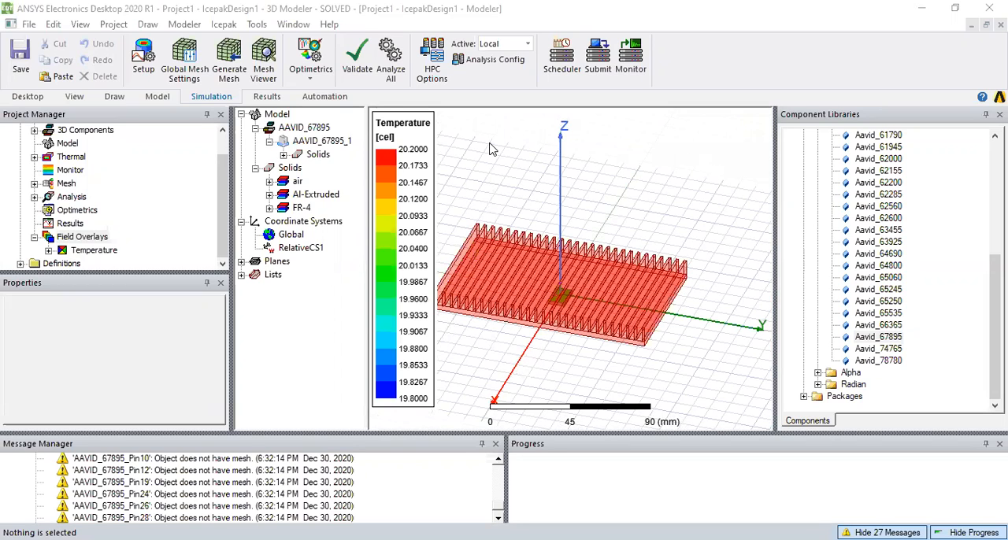
Collapse the AAVID_67895 component, Solids, Coordinate Systems and Model branches of the model tree
{"action": "left_click", "coordinate": [268, 142]}
{"action": "left_click", "coordinate": [255, 128]}
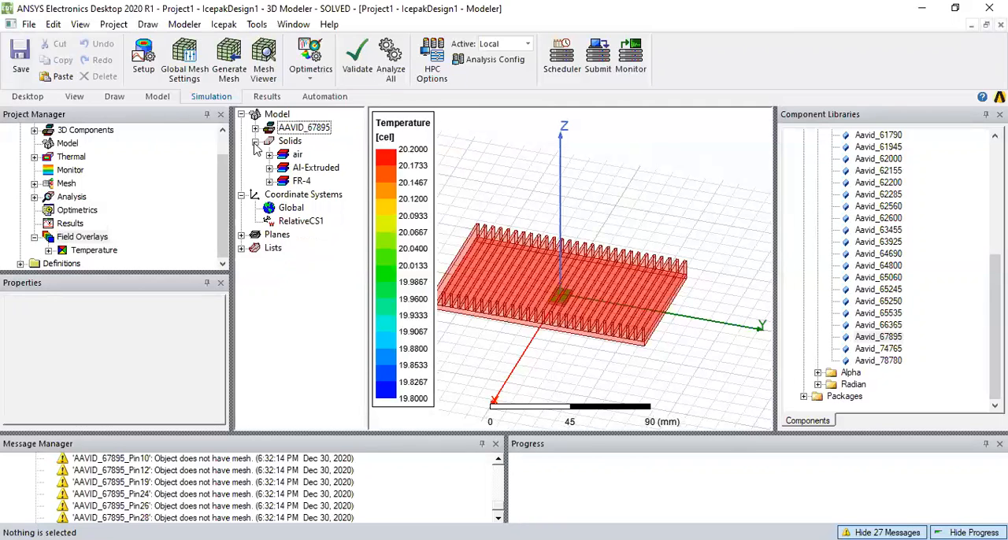
{"action": "left_click", "coordinate": [255, 141]}
{"action": "left_click", "coordinate": [241, 154]}
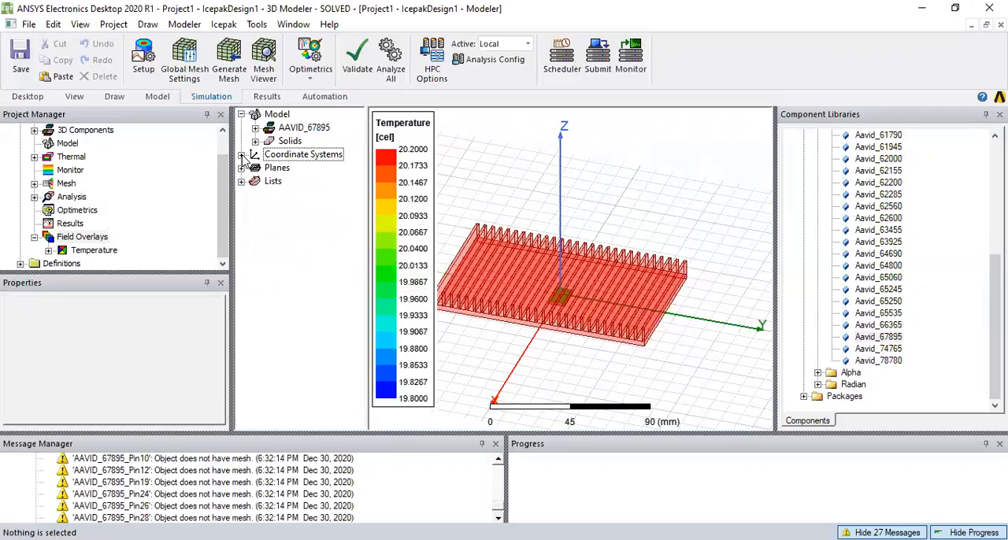
{"action": "left_click", "coordinate": [241, 114]}
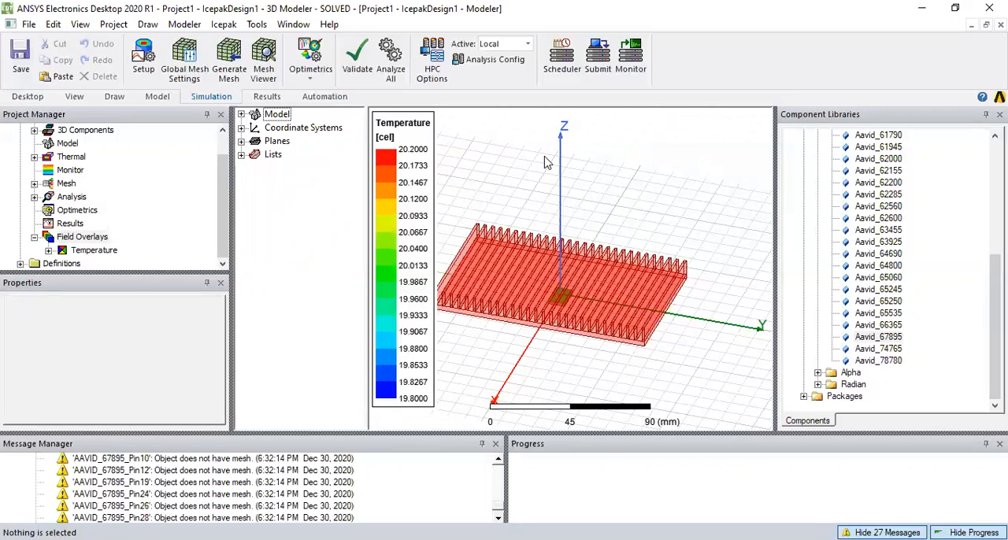